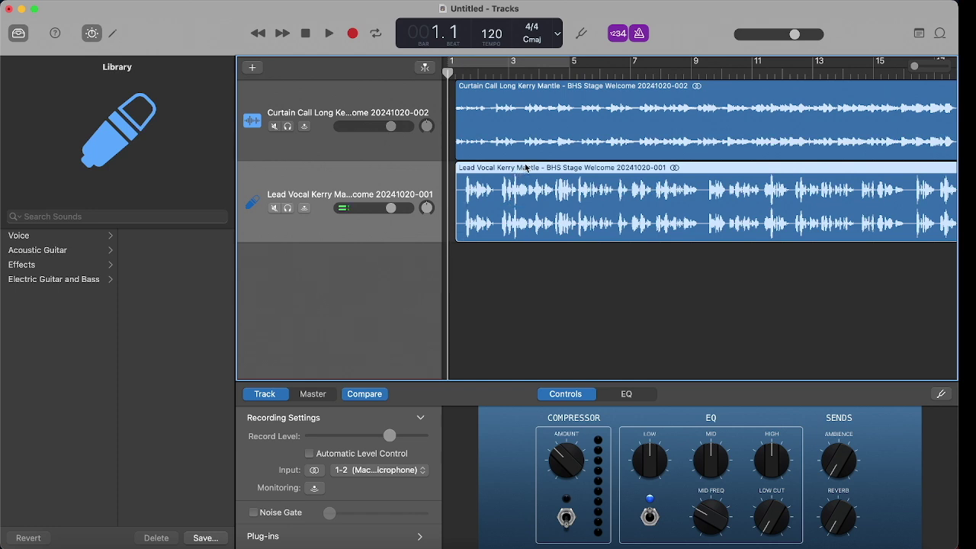
Move the Lead Vocal region and the Curtain Call Long region to start at bar 1
drag(525, 168, 488, 169)
click(547, 87)
drag(547, 87, 518, 89)
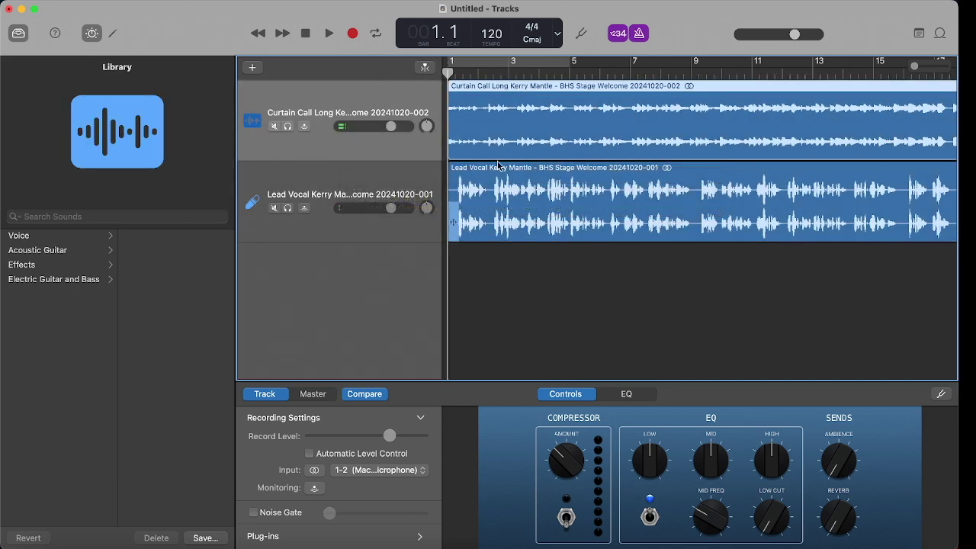
Select the Lead Vocal track and hide the sound Library, keeping the track's own settings shown
click(405, 181)
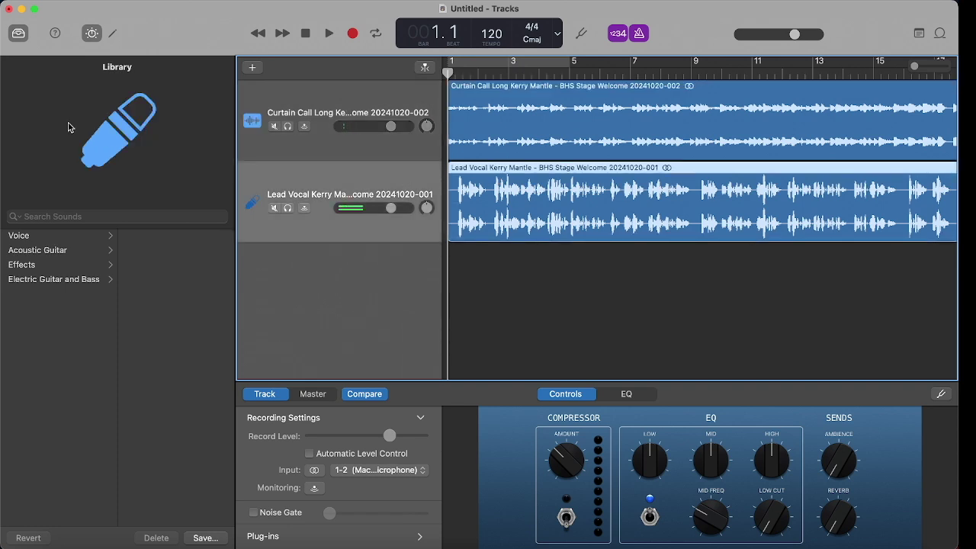
click(18, 35)
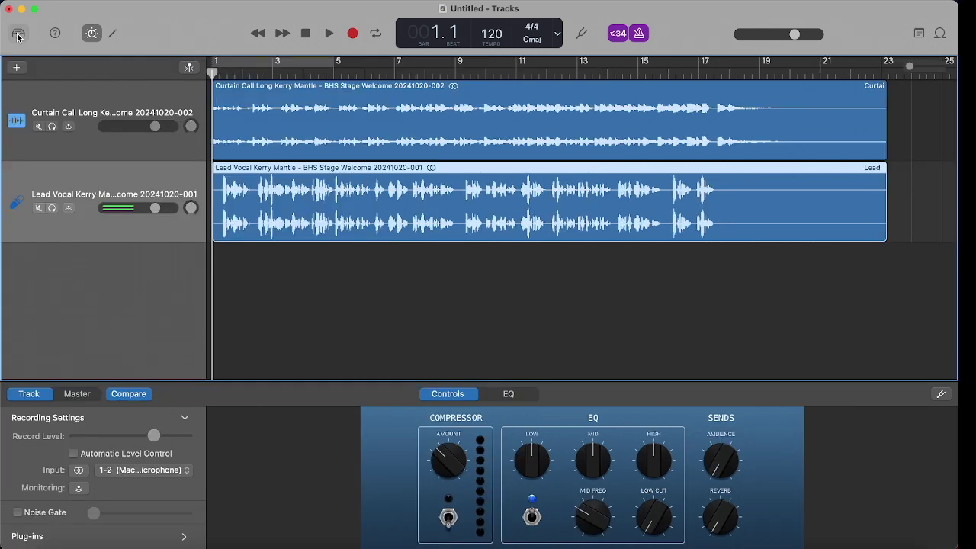
click(77, 394)
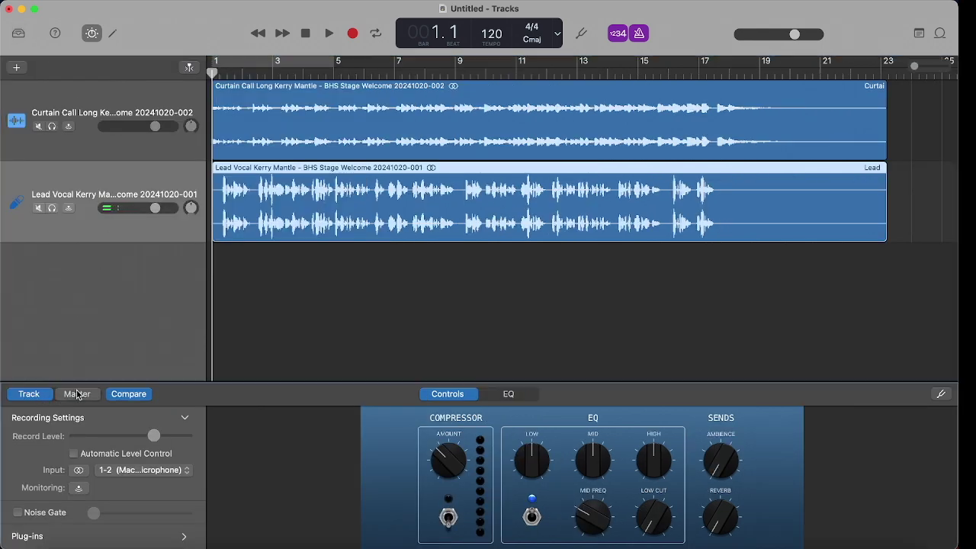
click(34, 394)
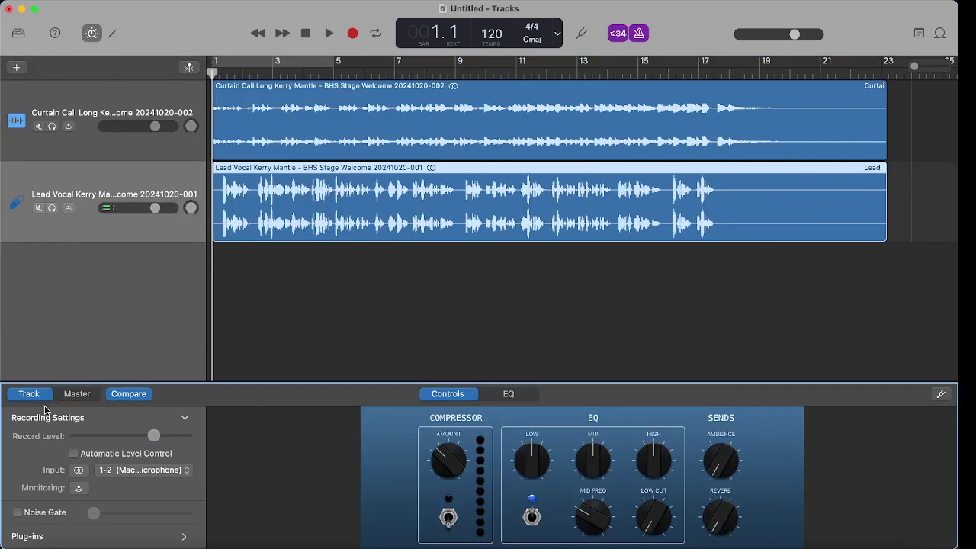
Place the Channel EQ before the Compressor in the Lead Vocal track's plug-in chain and open the Channel EQ
click(37, 537)
scroll(69, 519, down, 3)
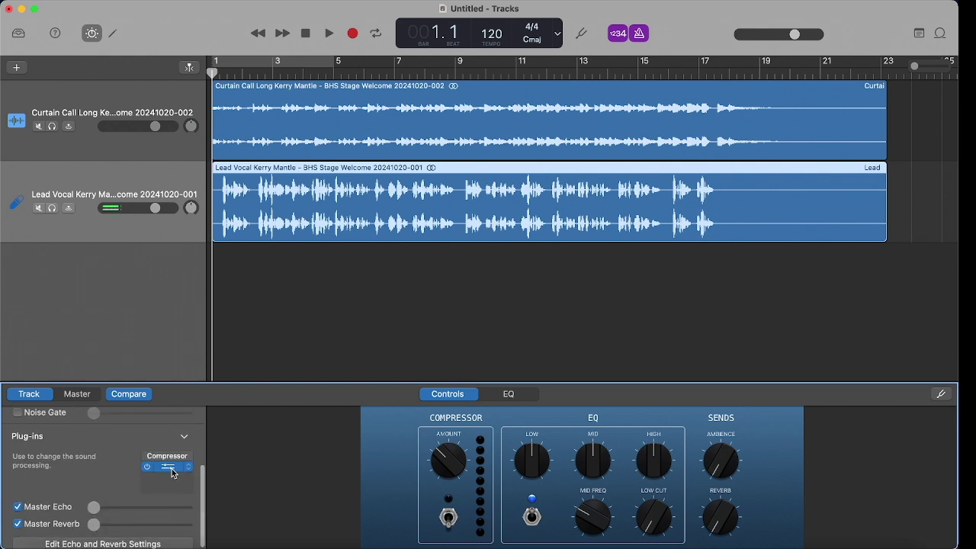
drag(171, 469, 170, 466)
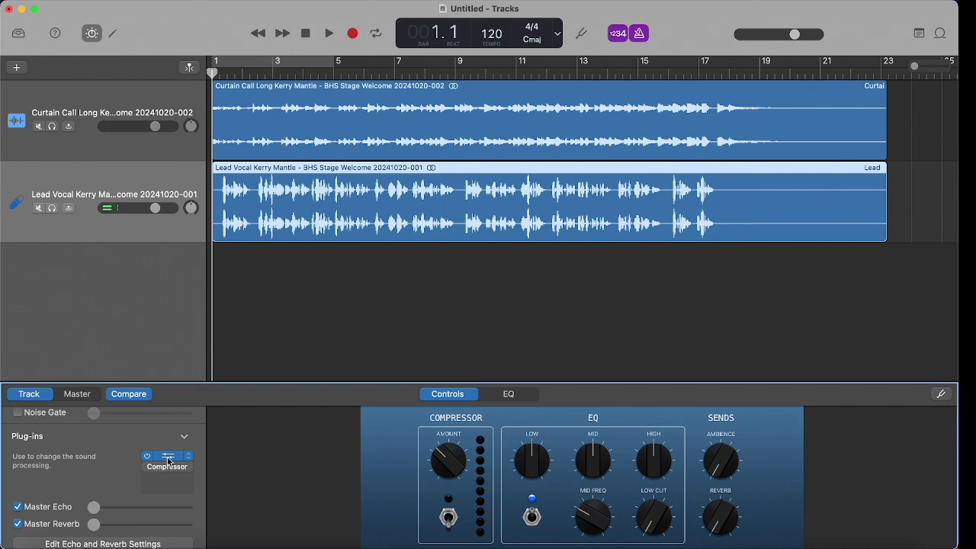
click(168, 458)
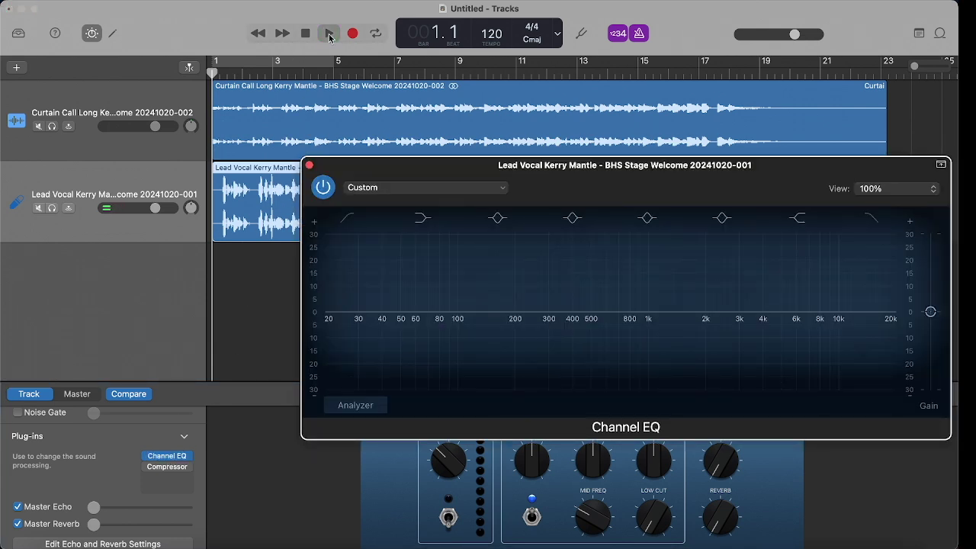
Preview both tracks together briefly, then mute the Curtain Call Long track
click(330, 35)
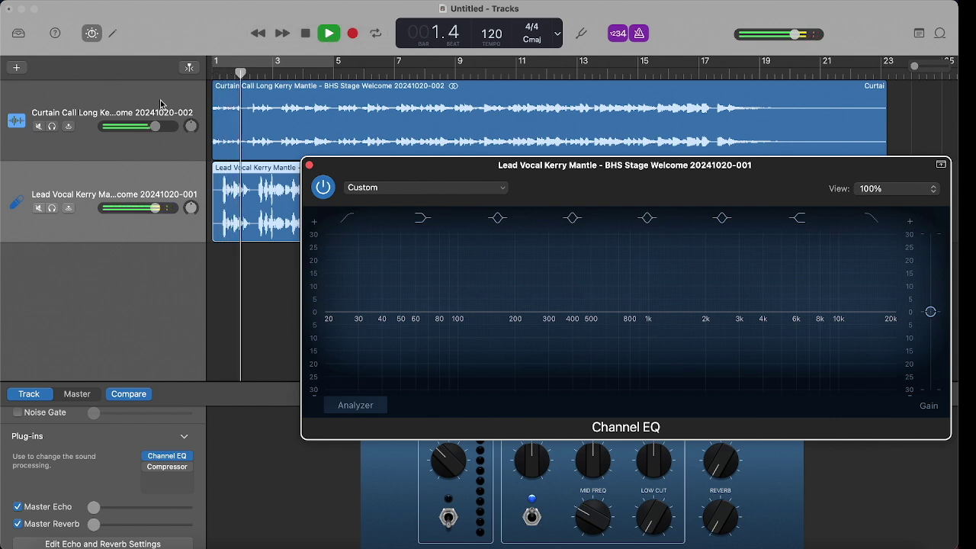
click(330, 34)
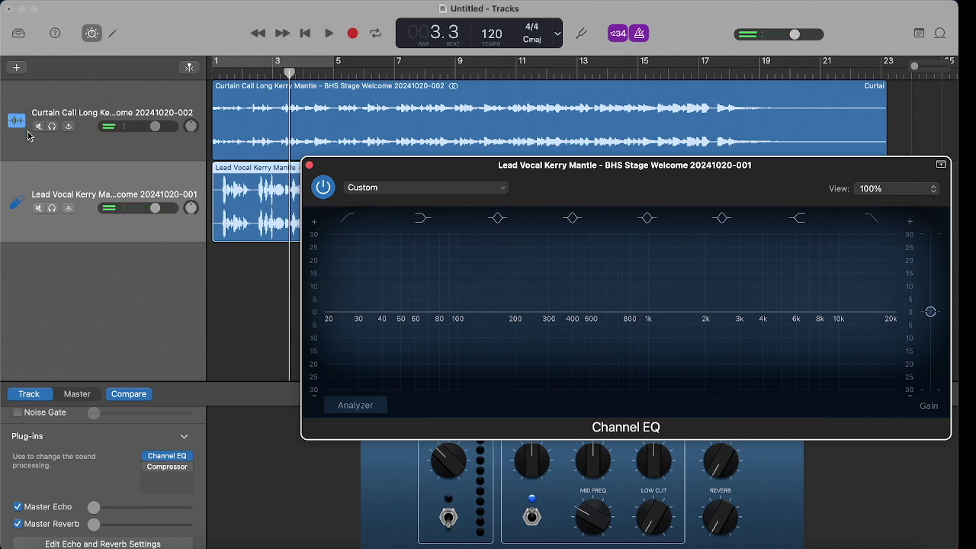
click(38, 126)
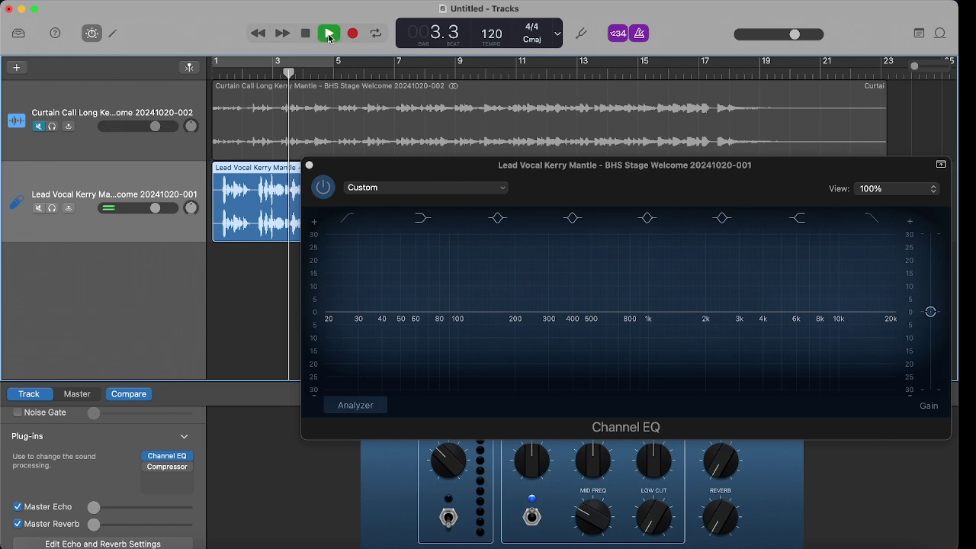
Loop playback of the vocal from bar 1 to bar 5 and turn on the Channel EQ's Analyzer
click(305, 67)
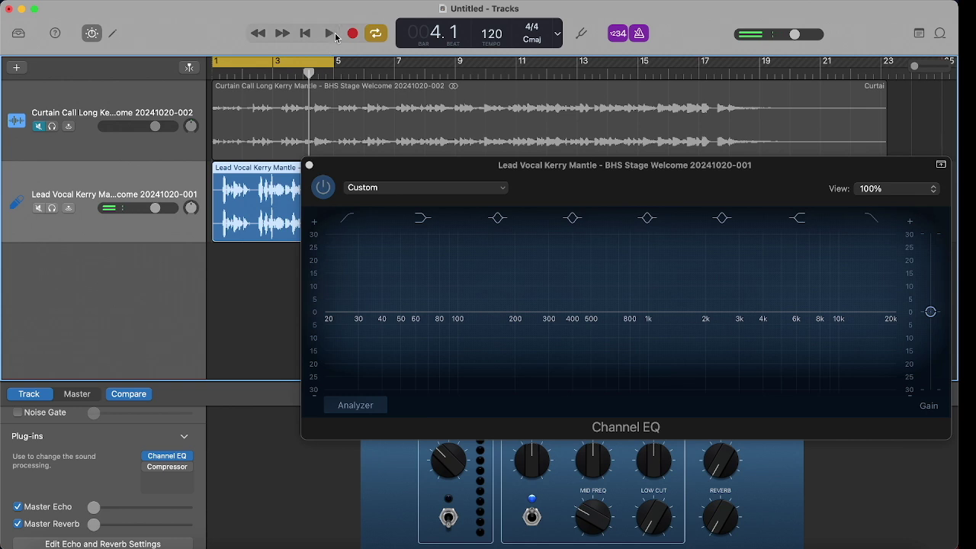
click(331, 33)
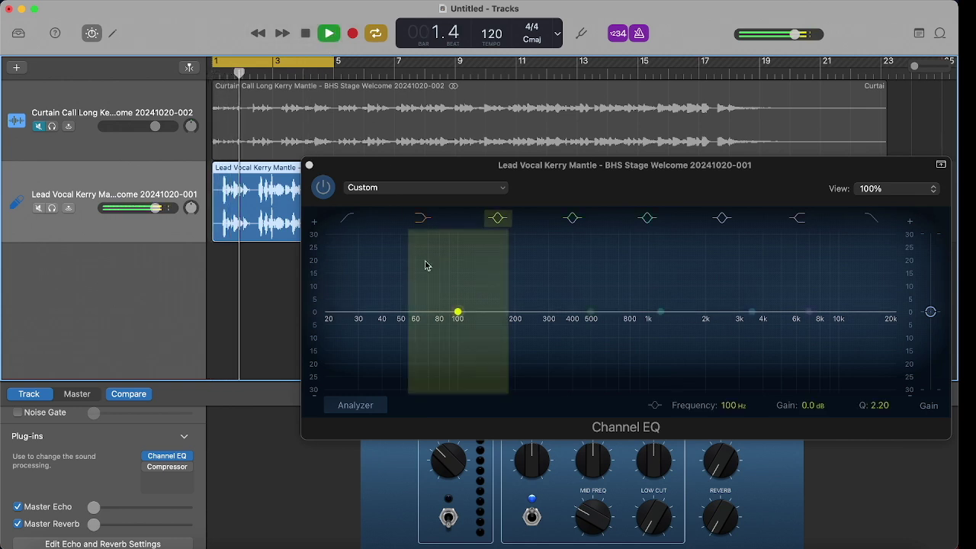
click(353, 405)
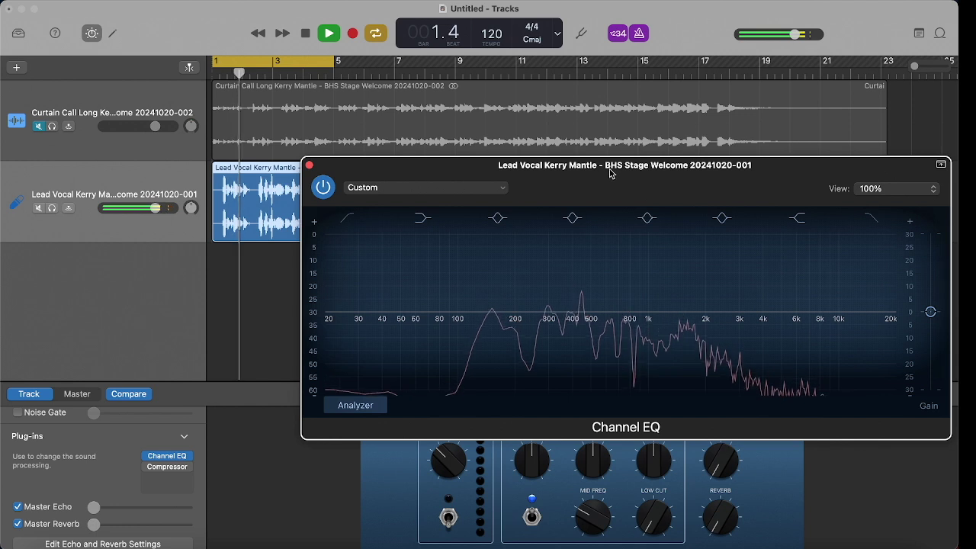
Enable the Channel EQ's low cut with a gentle slope at about 150 Hz and boost the high shelf by about 5 dB
click(349, 223)
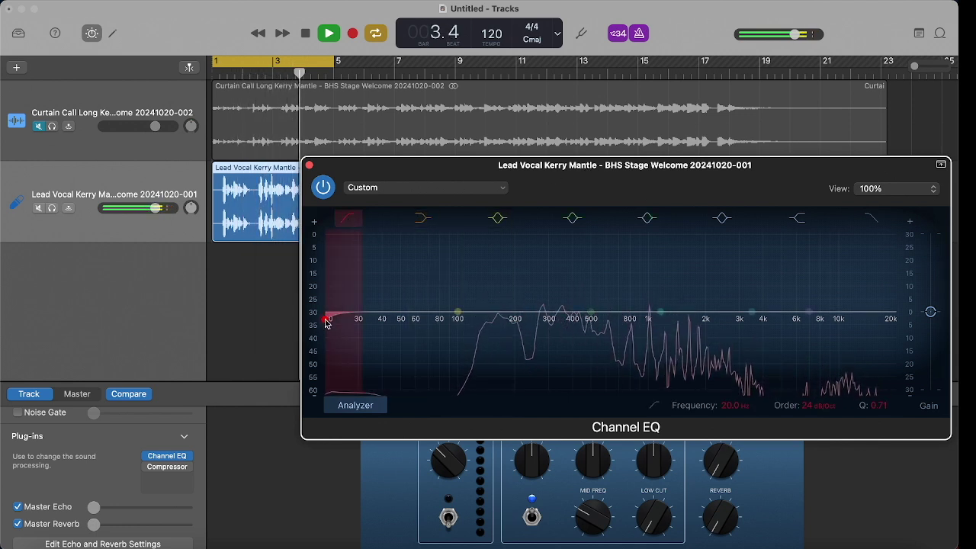
drag(329, 323, 474, 278)
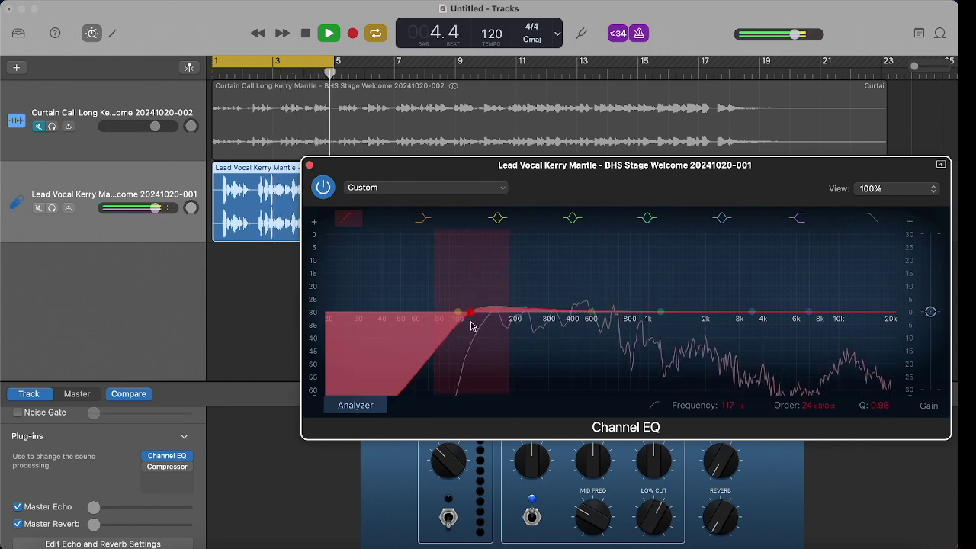
drag(470, 334, 492, 341)
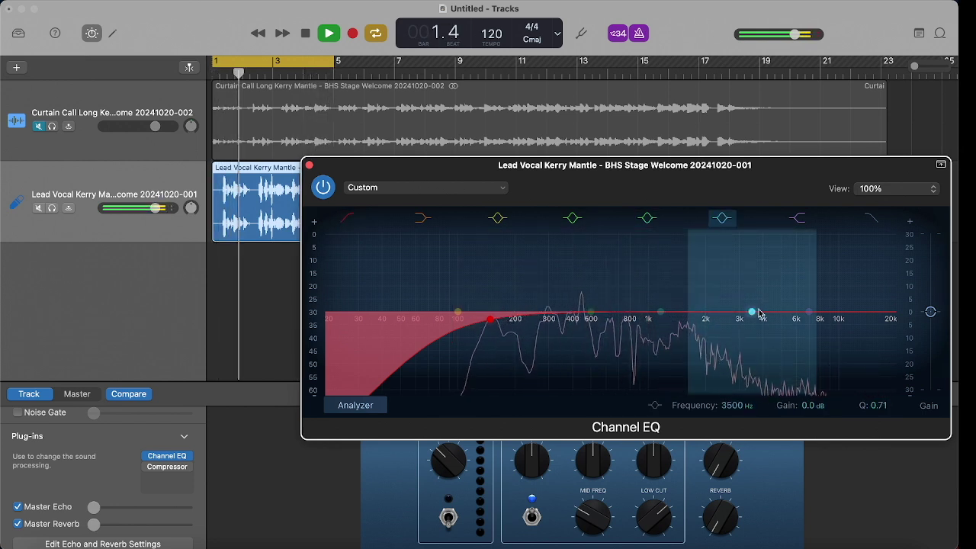
click(804, 313)
drag(801, 313, 774, 296)
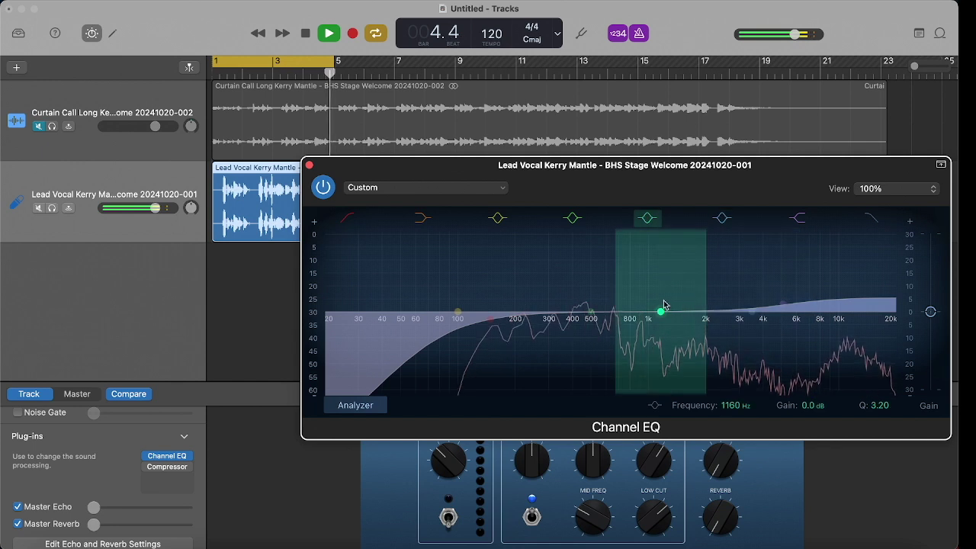
Narrow the Channel EQ's green mid band to Q 10.0, cut it by 4.1 dB at 454 Hz, and close the EQ
drag(584, 312, 590, 292)
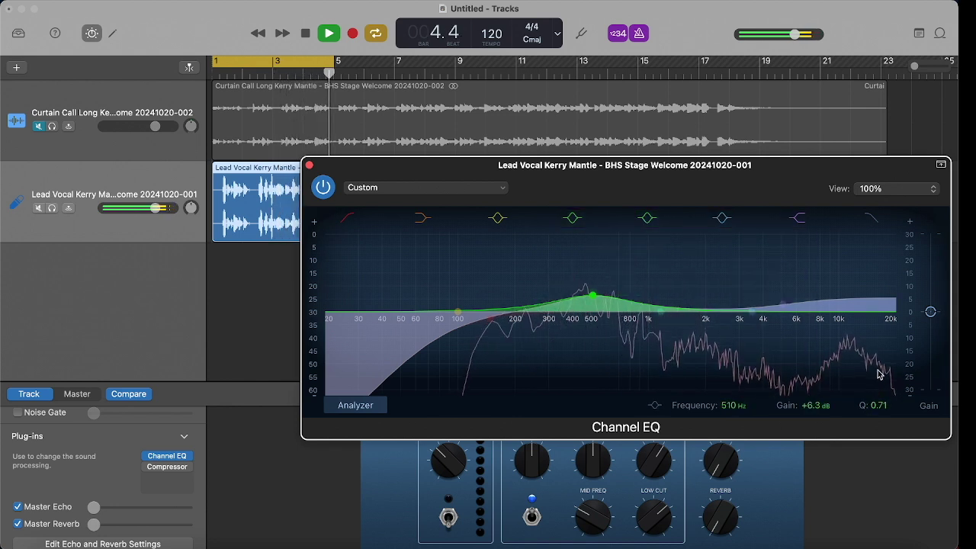
drag(882, 414, 883, 328)
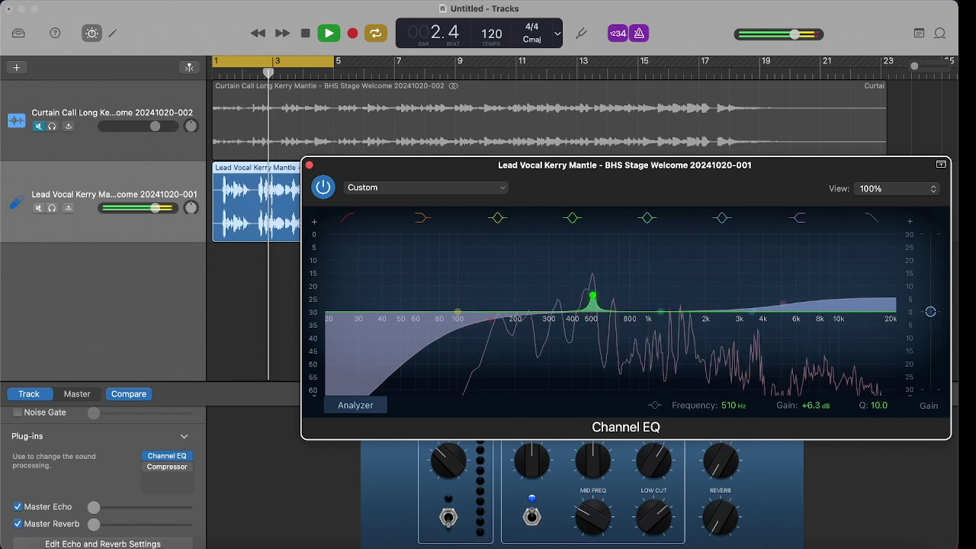
drag(593, 296, 581, 291)
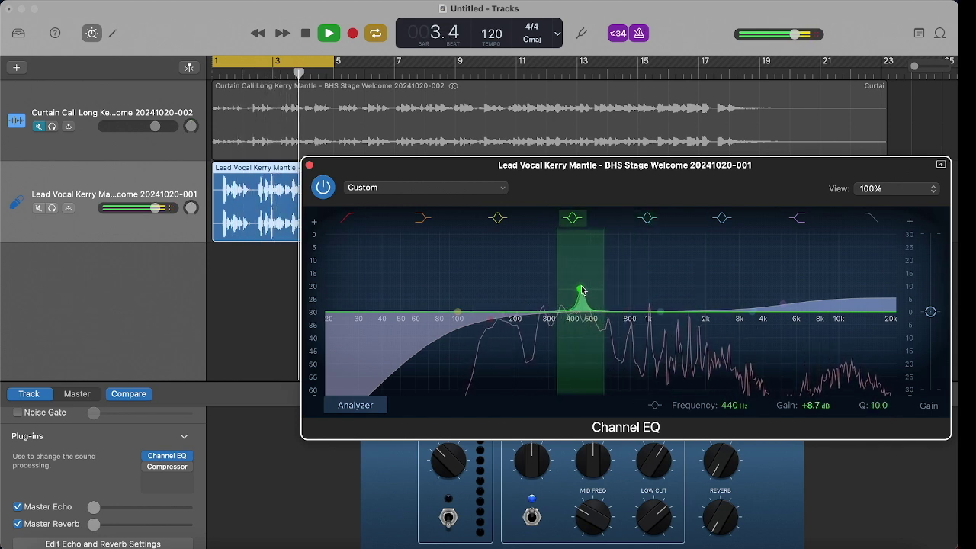
drag(605, 278, 584, 331)
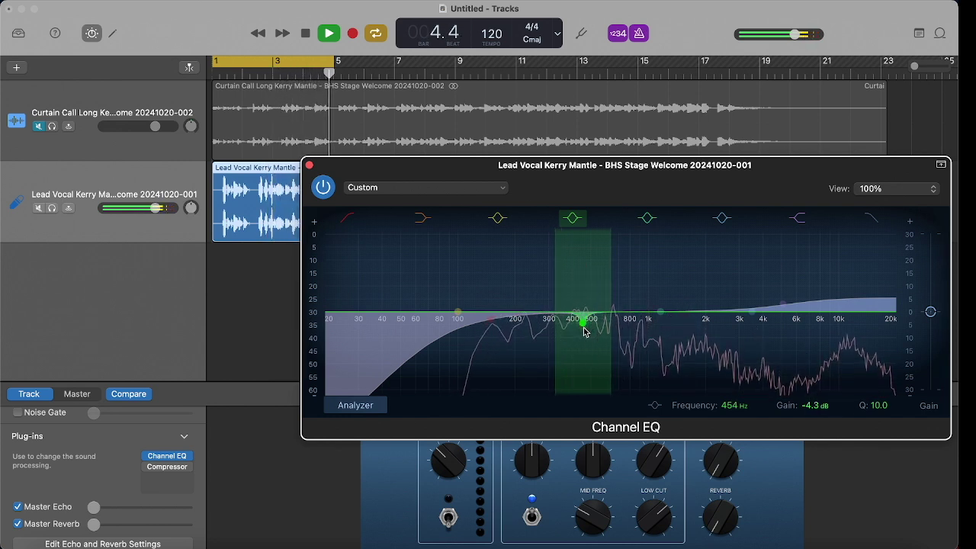
drag(585, 330, 585, 329)
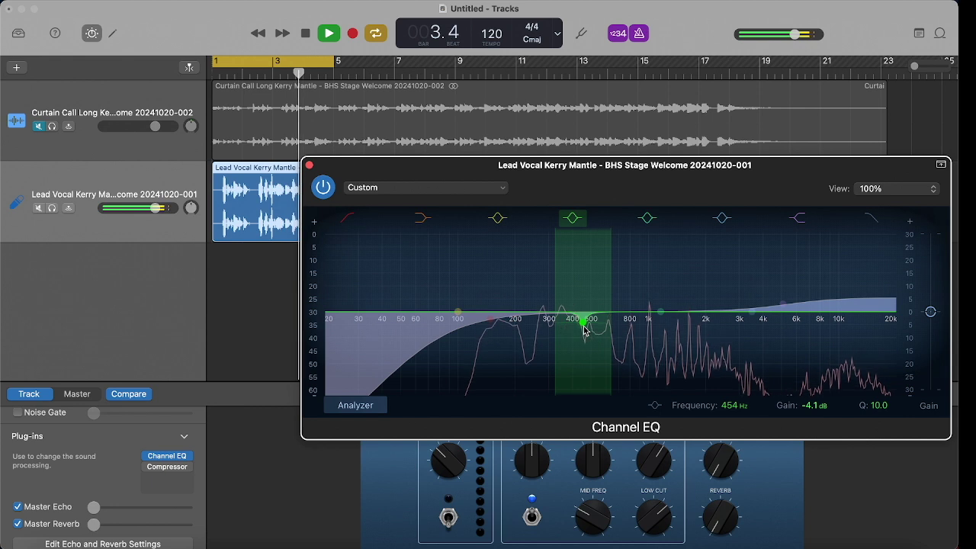
click(308, 165)
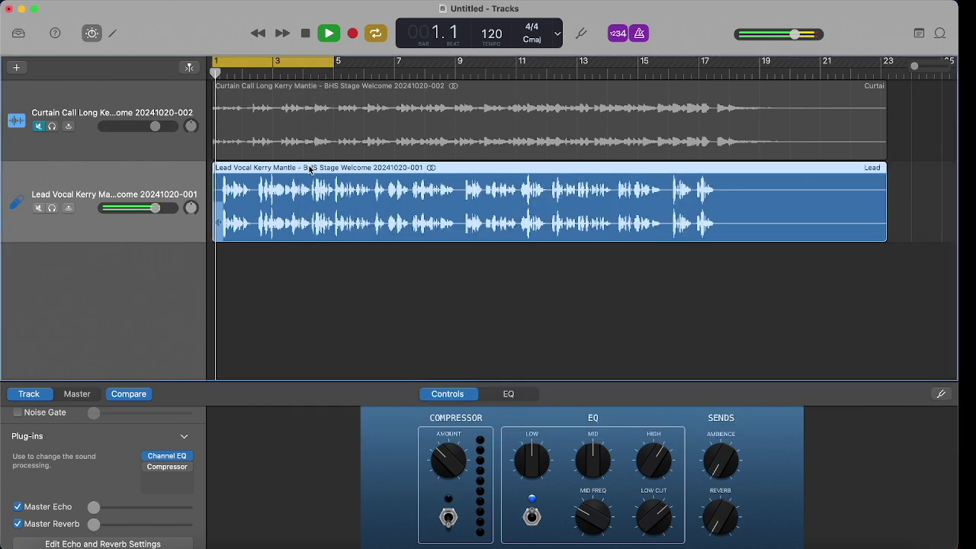
Turn on the Lead Vocal's Compressor, open its settings and set the ratio to 2.9:1
click(148, 468)
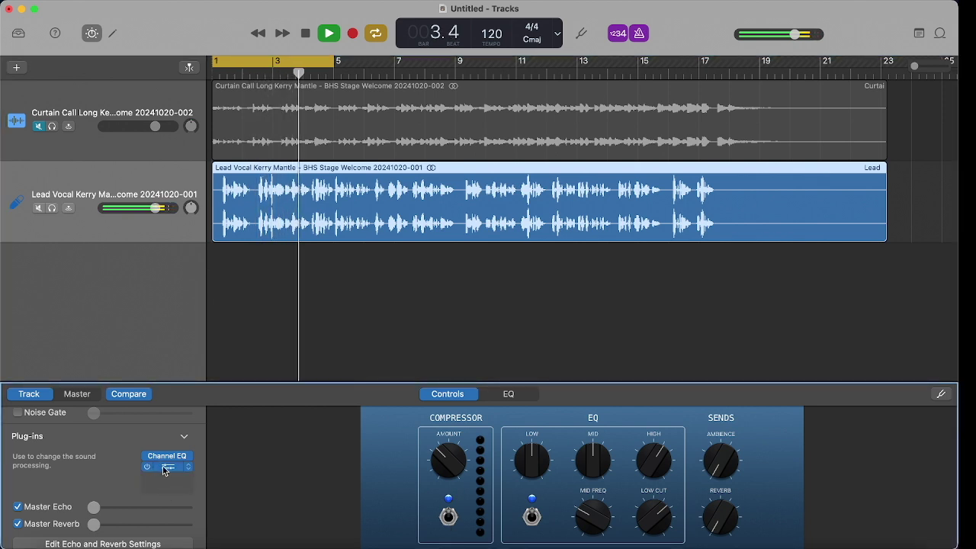
click(167, 467)
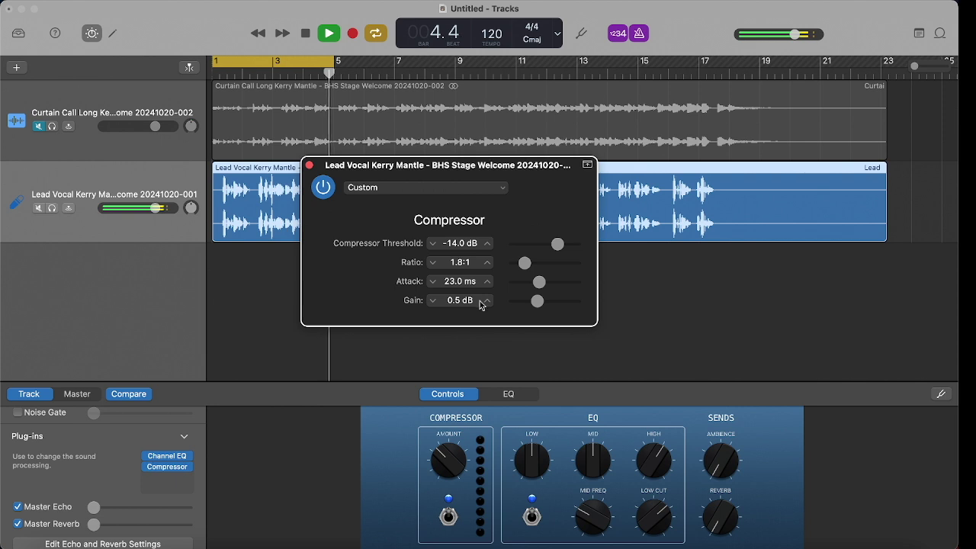
click(478, 267)
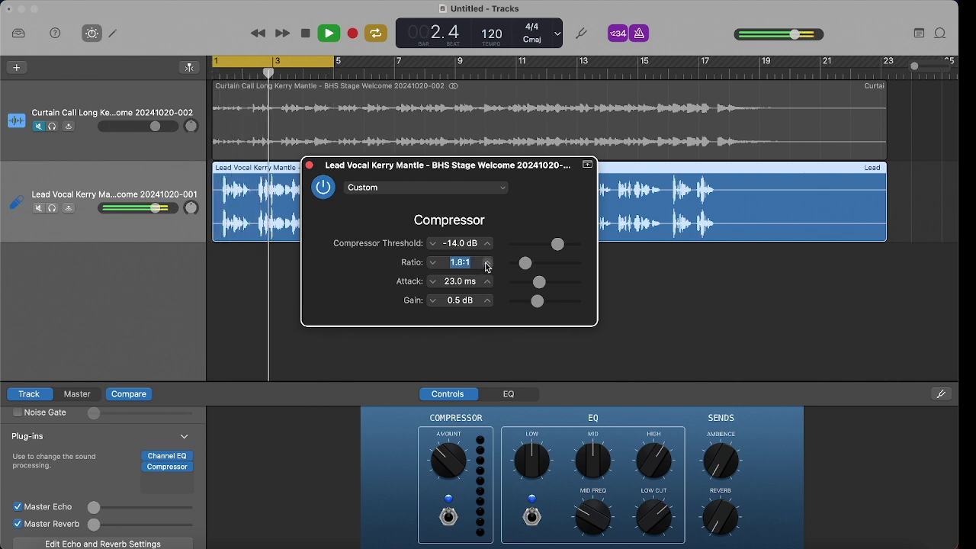
key(BackSpace)
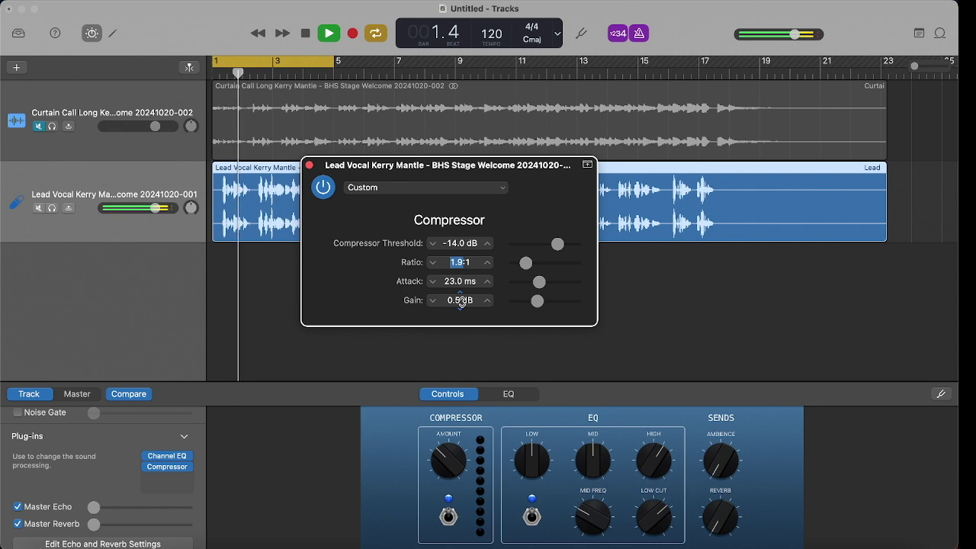
text(3)
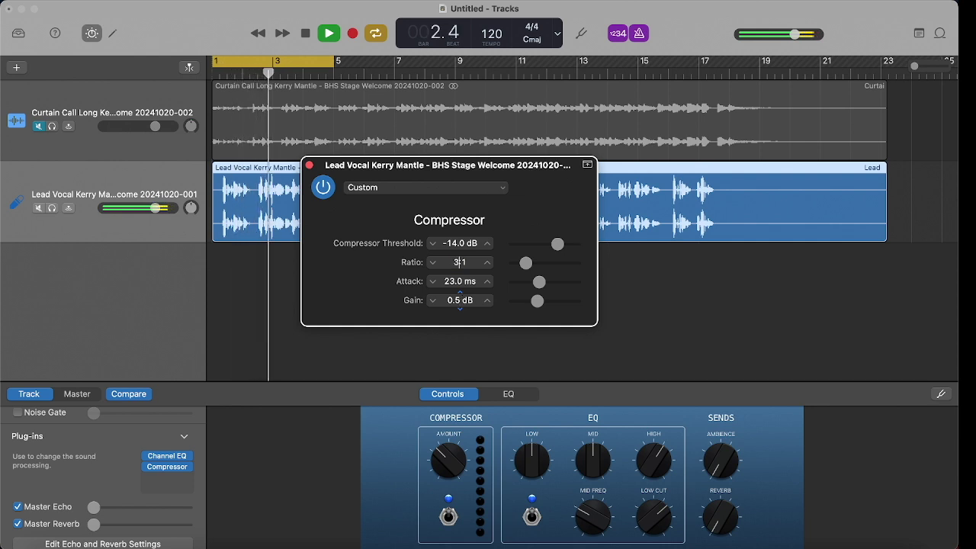
text(.0)
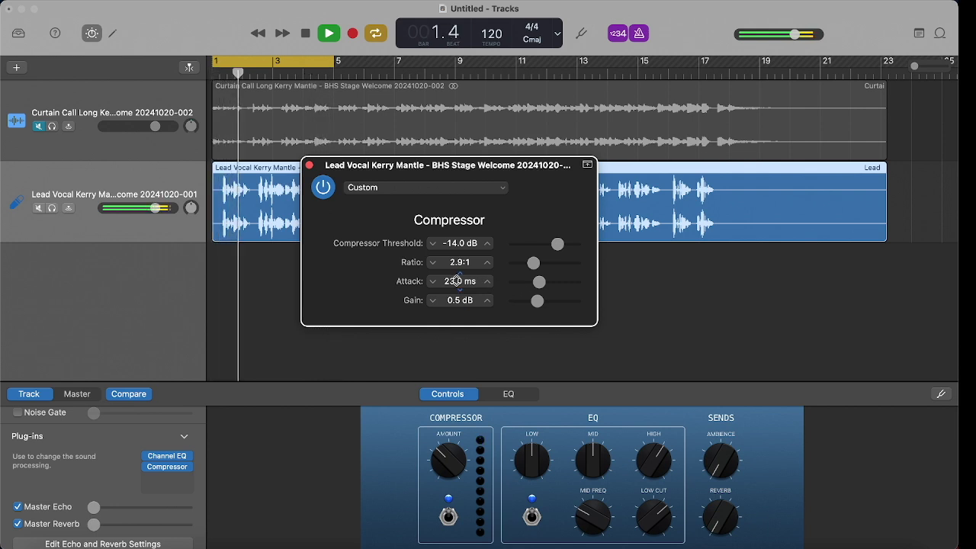
Set the Compressor's ratio to 6.1:1, attack to 0.0 ms and threshold to -5.0 dB, then close its settings
drag(458, 281, 462, 286)
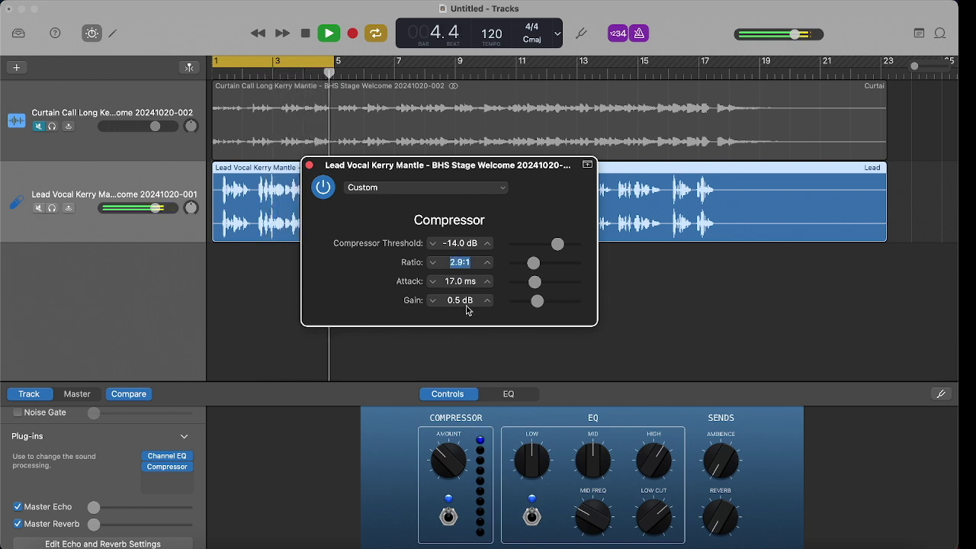
text(6)
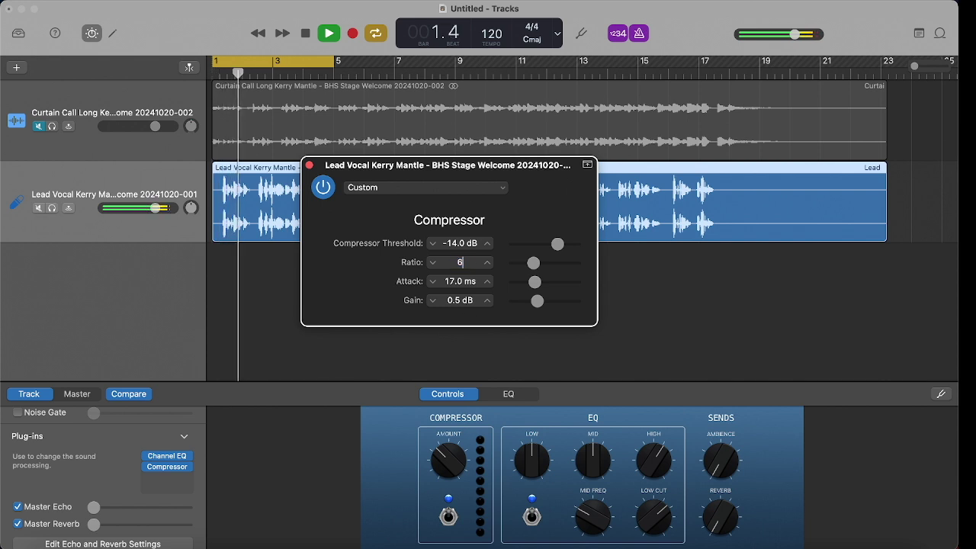
text(.1)
key(Return)
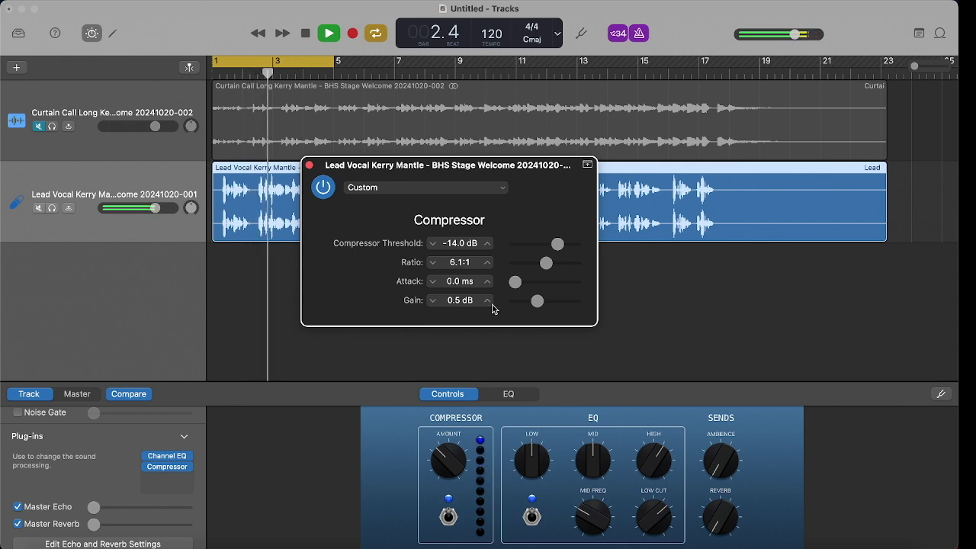
mouse_move(556, 245)
mouse_down()
mouse_move(532, 251)
mouse_move(570, 250)
mouse_up()
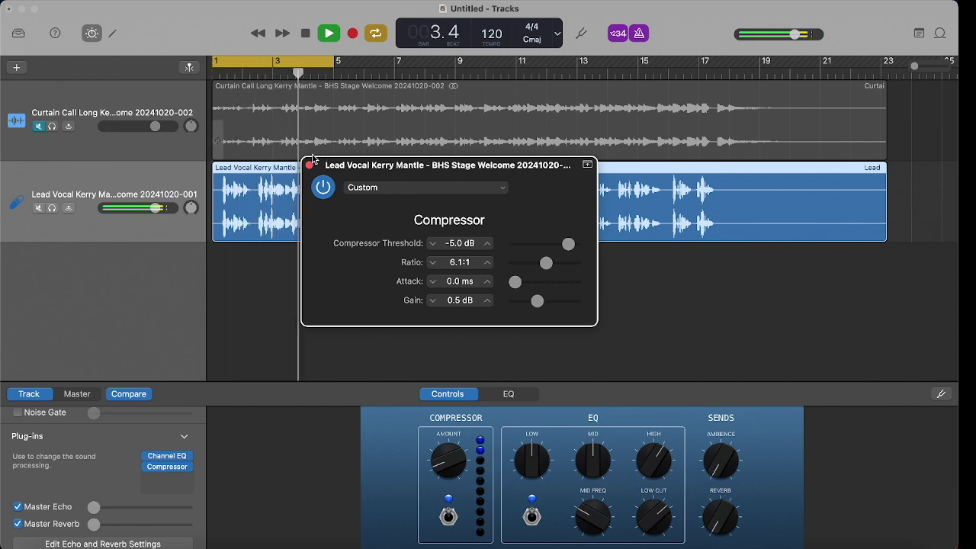
click(309, 165)
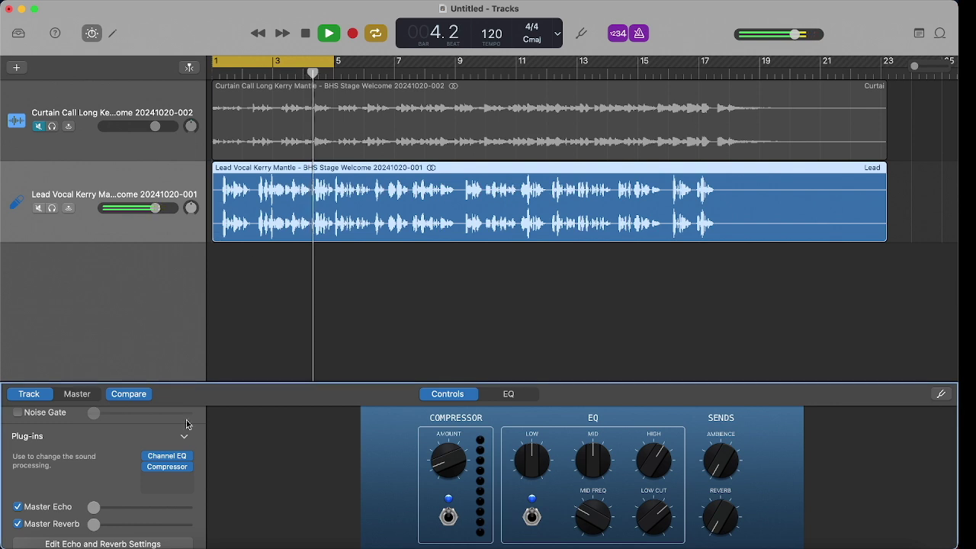
Add a second Compressor to the Lead Vocal track, set its threshold to -27.5 dB, stop playback and close its settings
click(174, 480)
mouse_move(190, 411)
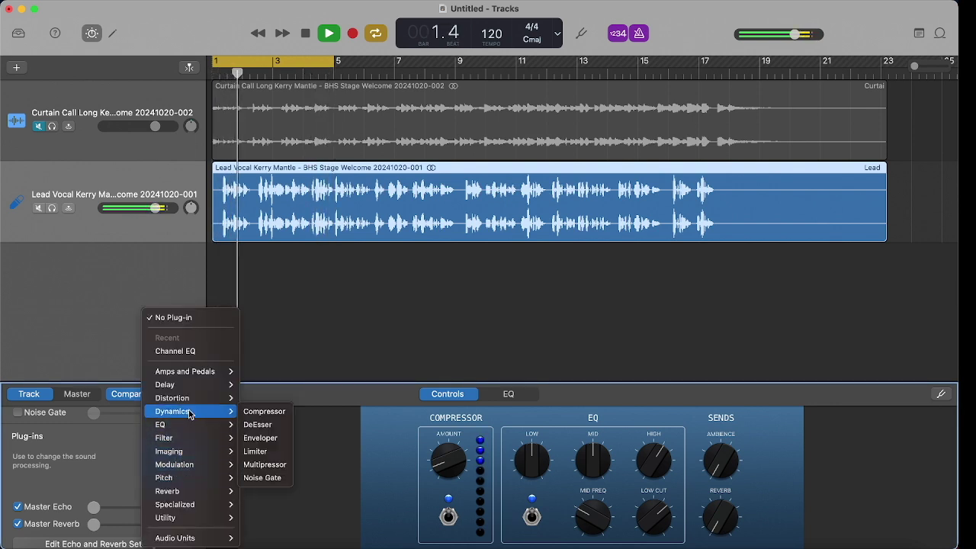
click(256, 412)
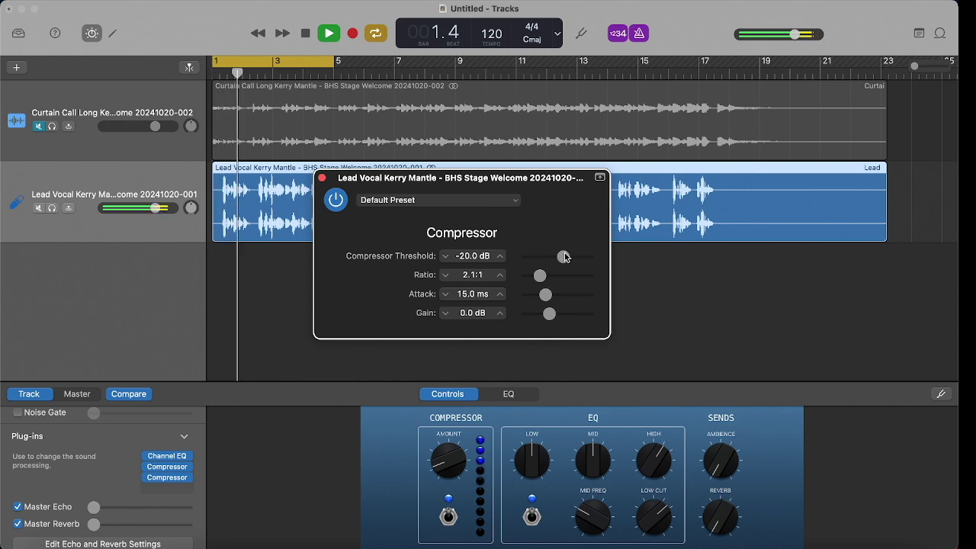
mouse_move(564, 257)
mouse_down()
mouse_move(579, 257)
mouse_move(532, 263)
mouse_move(594, 262)
mouse_move(556, 259)
mouse_up()
click(514, 202)
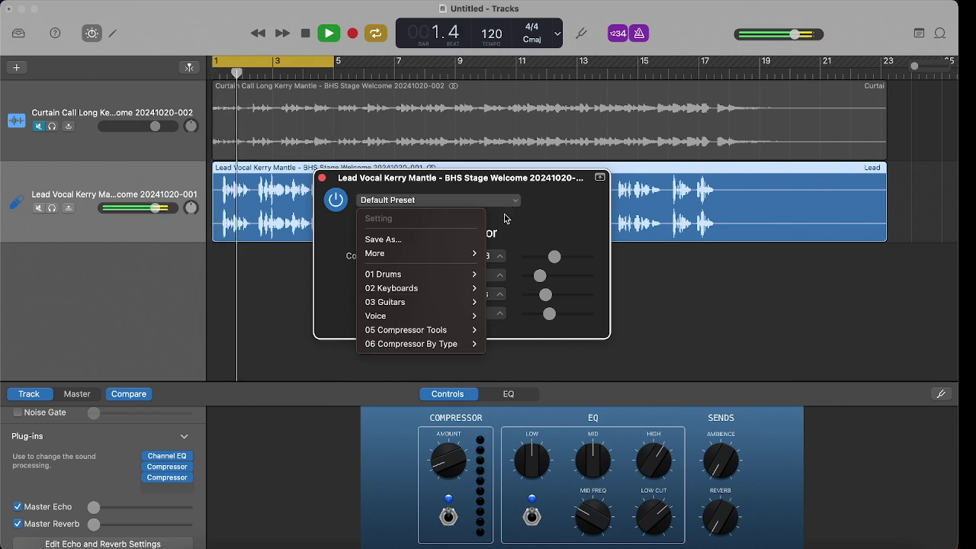
click(505, 219)
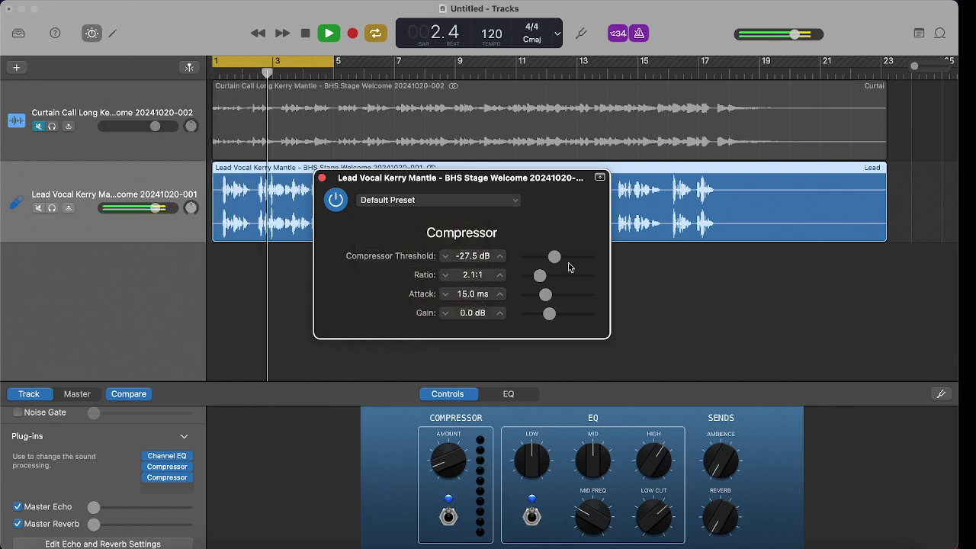
mouse_move(559, 260)
mouse_down()
mouse_move(587, 258)
mouse_move(559, 261)
mouse_up()
click(328, 34)
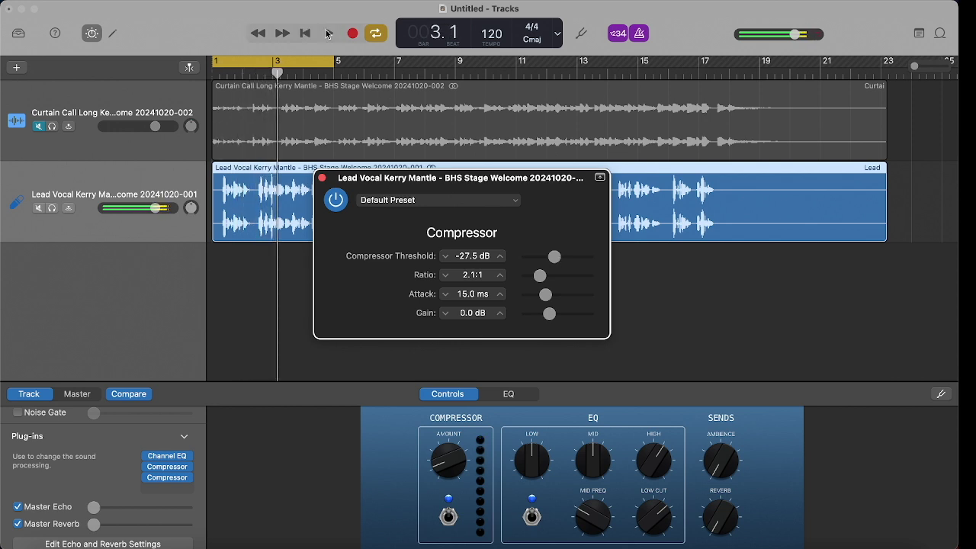
click(322, 177)
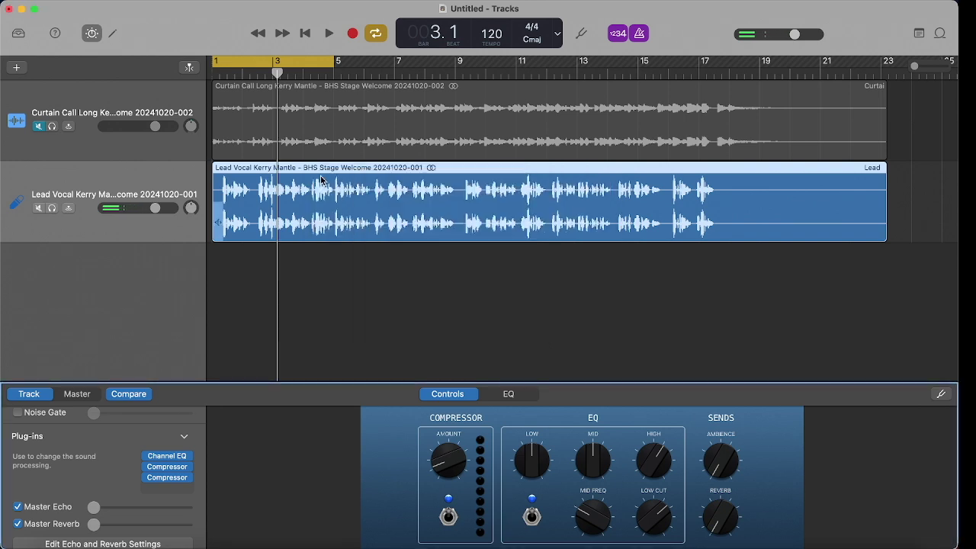
Select and unmute the Curtain Call music track, and mute the Lead Vocal track
click(175, 99)
key(super+a)
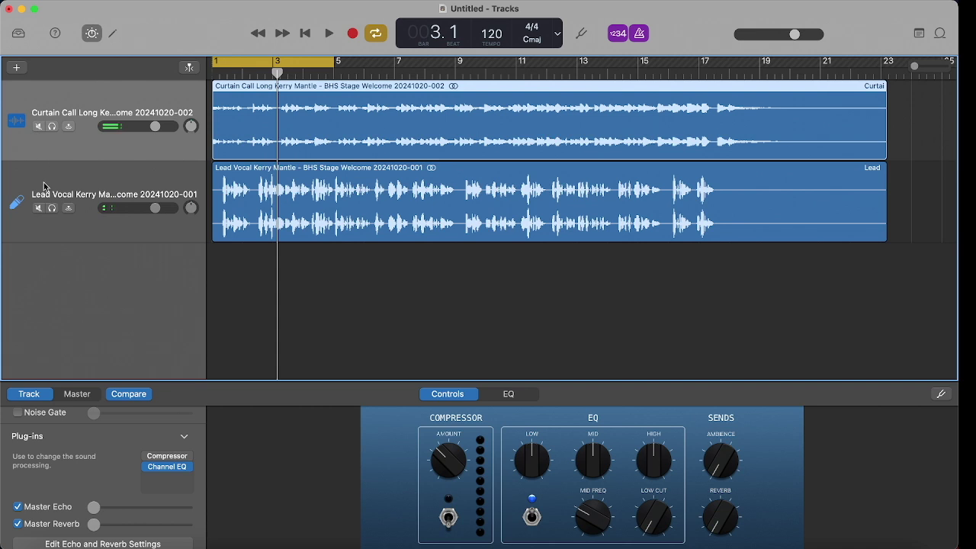
click(39, 209)
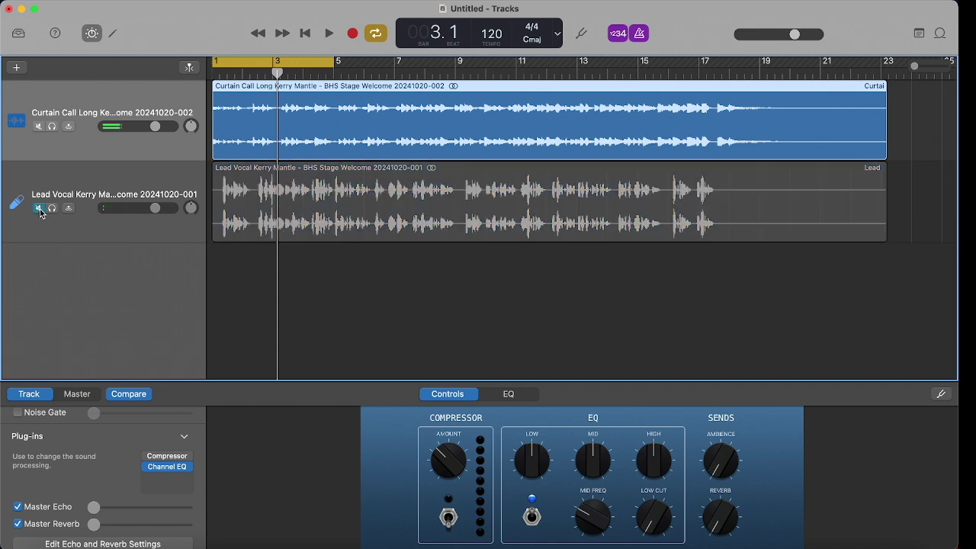
Play the music track with its Channel EQ's analyzer on to examine the frequency spectrum, and close the EQ
click(161, 469)
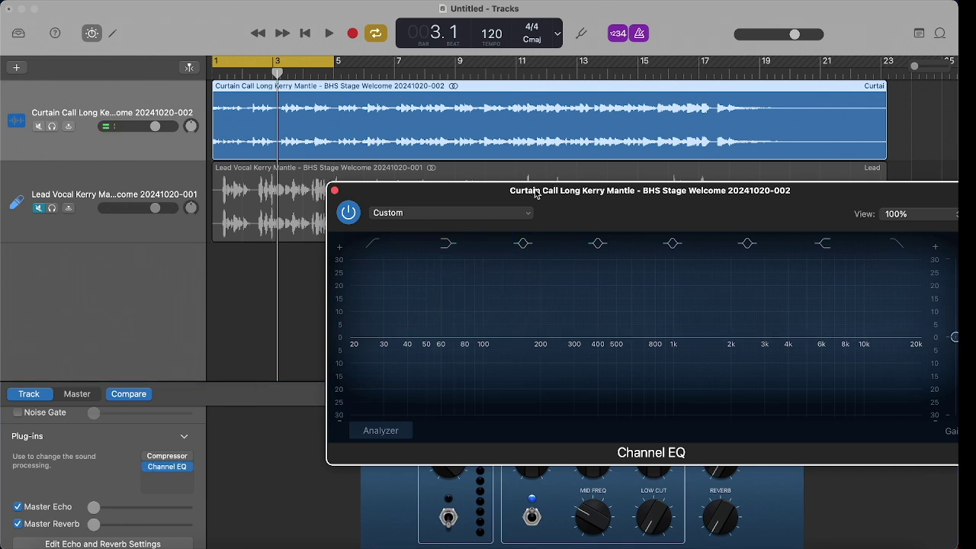
key(space)
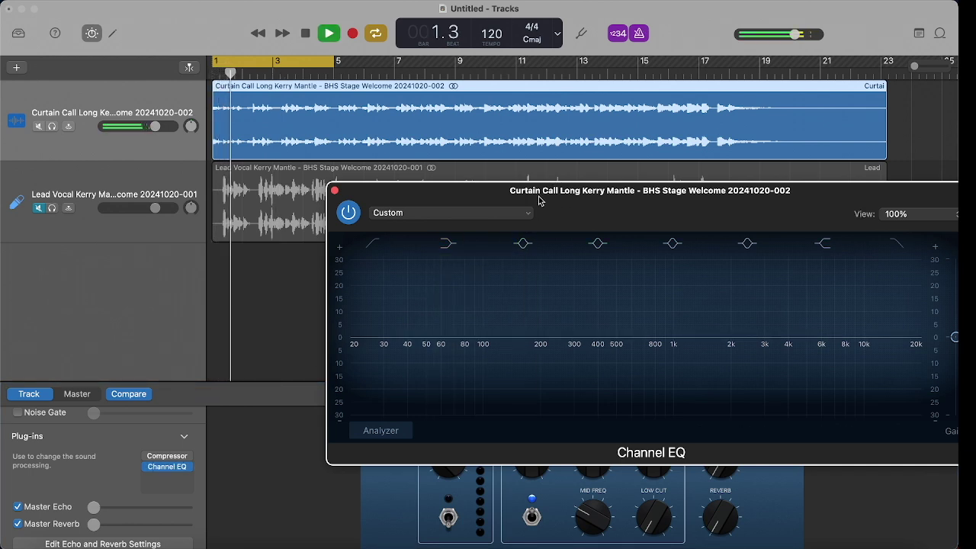
click(373, 431)
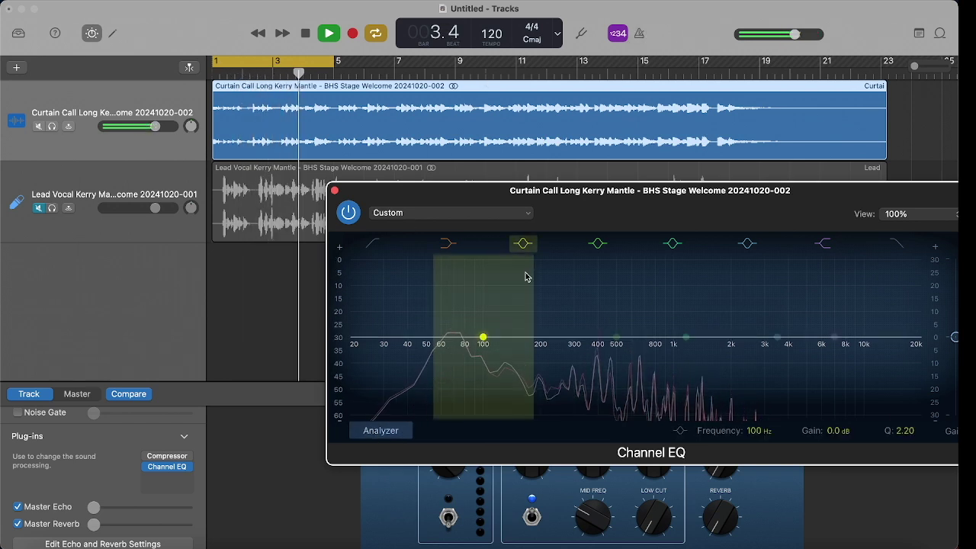
click(335, 190)
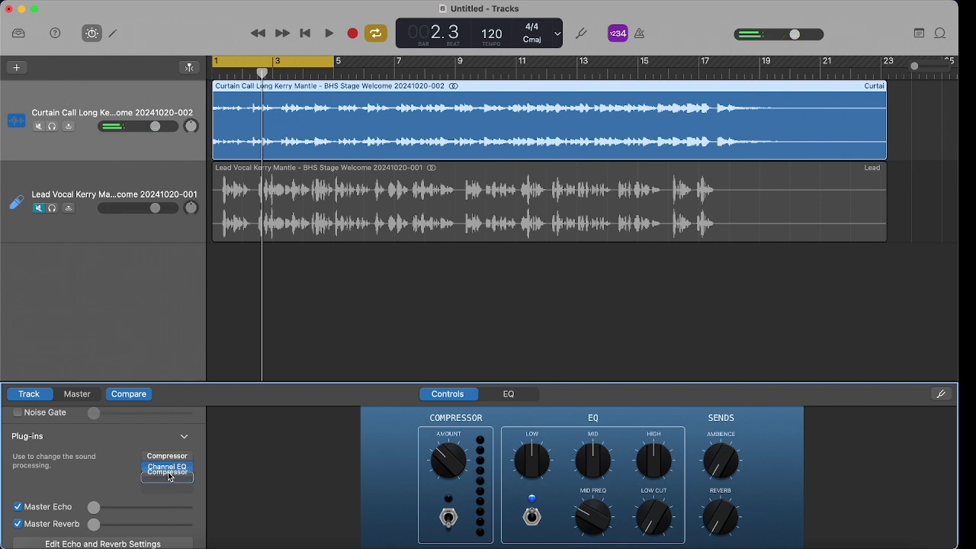
Place the music track's Compressor after the Channel EQ, open its settings and set the attack to 7.5 ms during playback
click(170, 479)
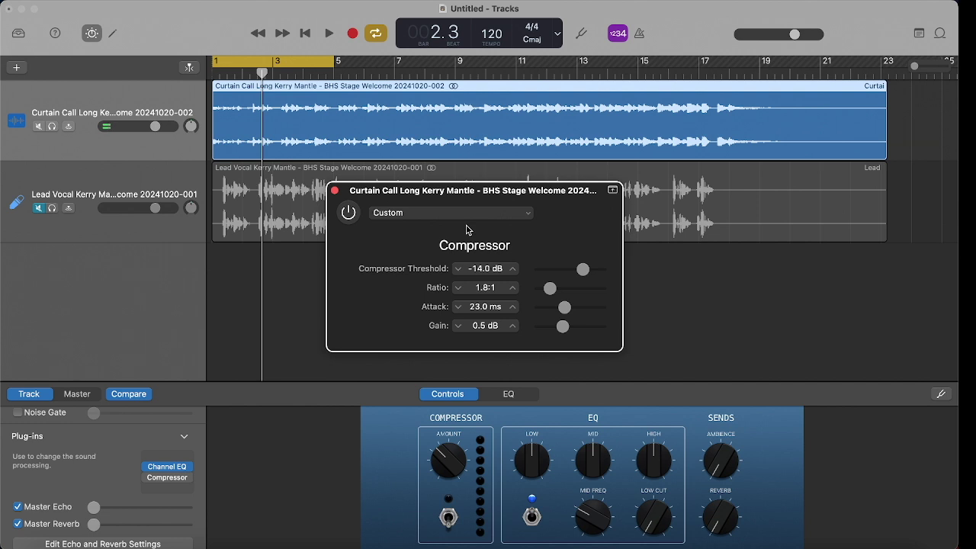
key(space)
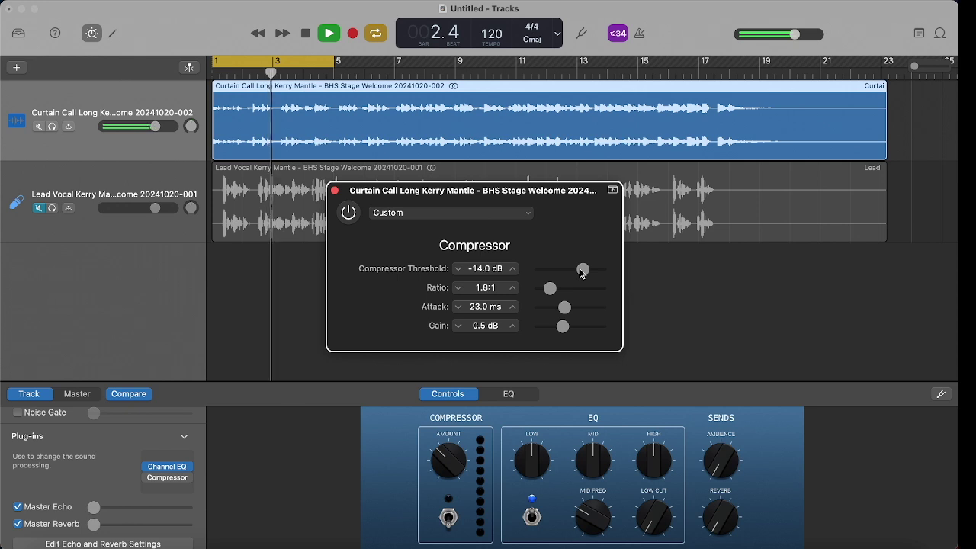
click(513, 306)
click(512, 307)
click(513, 307)
double_click(493, 307)
drag(488, 307, 488, 337)
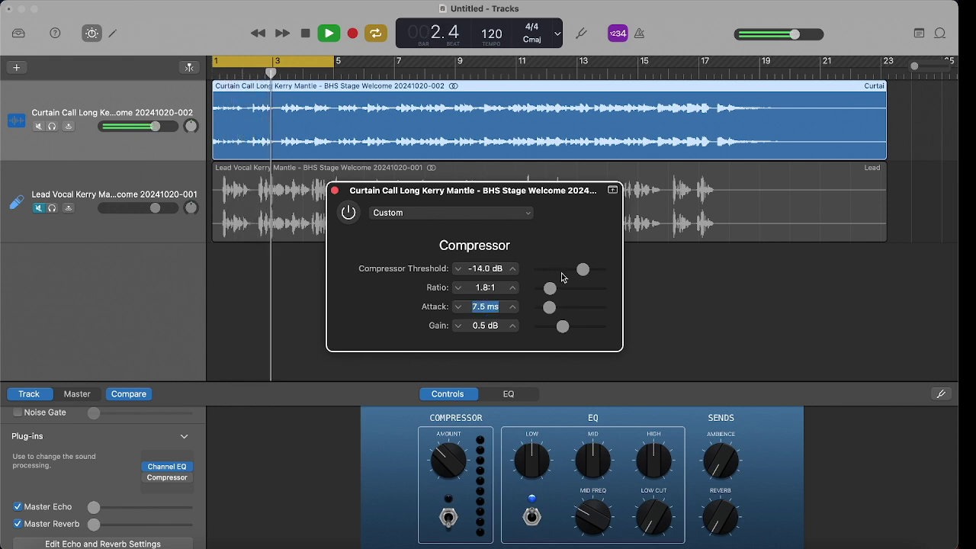
Try extreme compression on the music track with a threshold of -50.0 dB and a ratio of 7.4:1
mouse_move(584, 269)
mouse_down()
mouse_move(547, 273)
mouse_move(616, 272)
mouse_move(585, 269)
mouse_up()
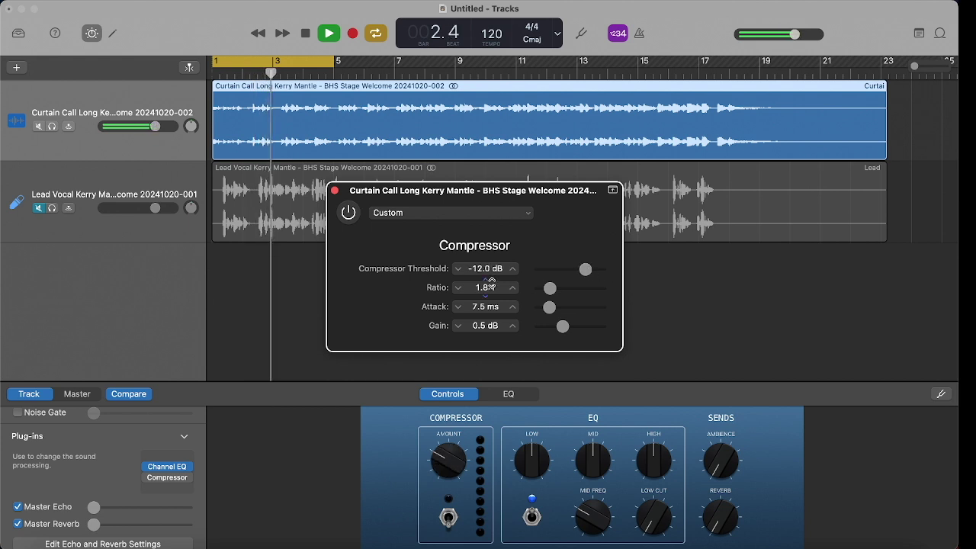
drag(491, 282, 485, 277)
drag(574, 265, 540, 270)
drag(485, 287, 485, 279)
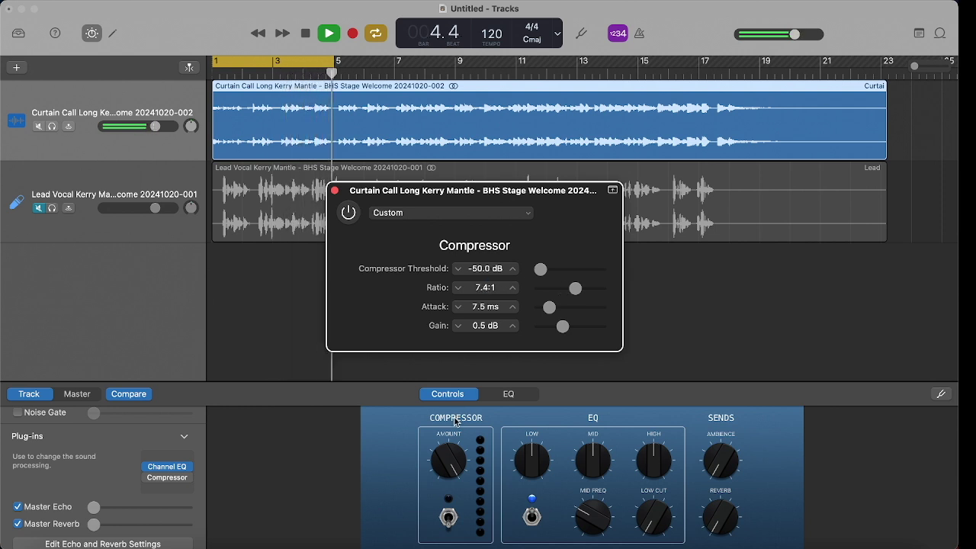
Turn on the music track's Compressor, raise its threshold to about -26 dB, set the ratio to 3.3:1 and close it
click(348, 213)
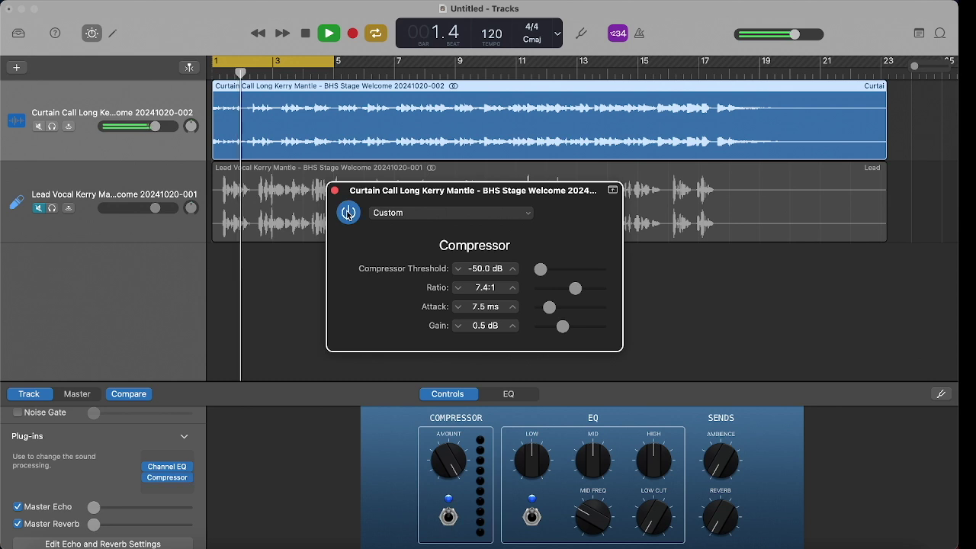
drag(543, 271, 574, 279)
drag(495, 287, 495, 322)
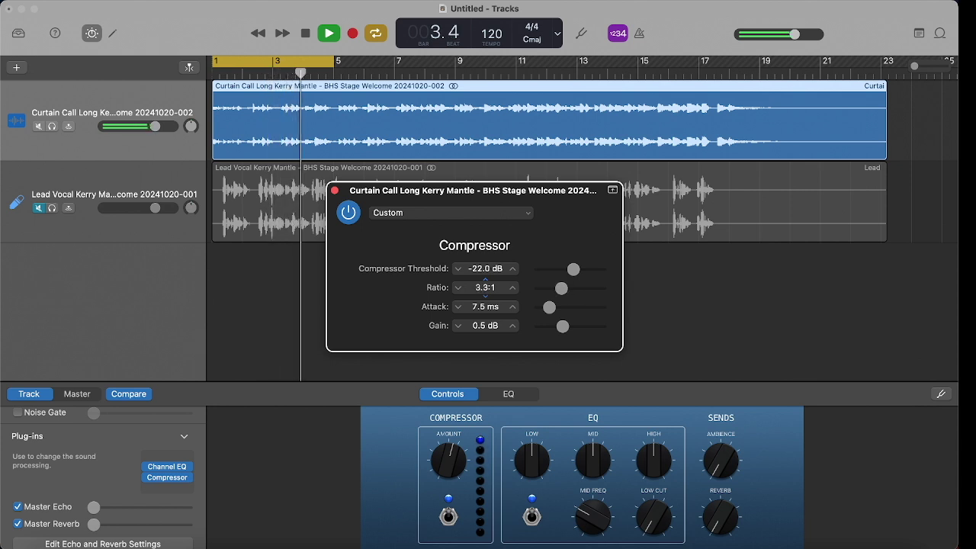
mouse_move(573, 269)
mouse_down()
mouse_move(594, 270)
mouse_move(572, 274)
mouse_up()
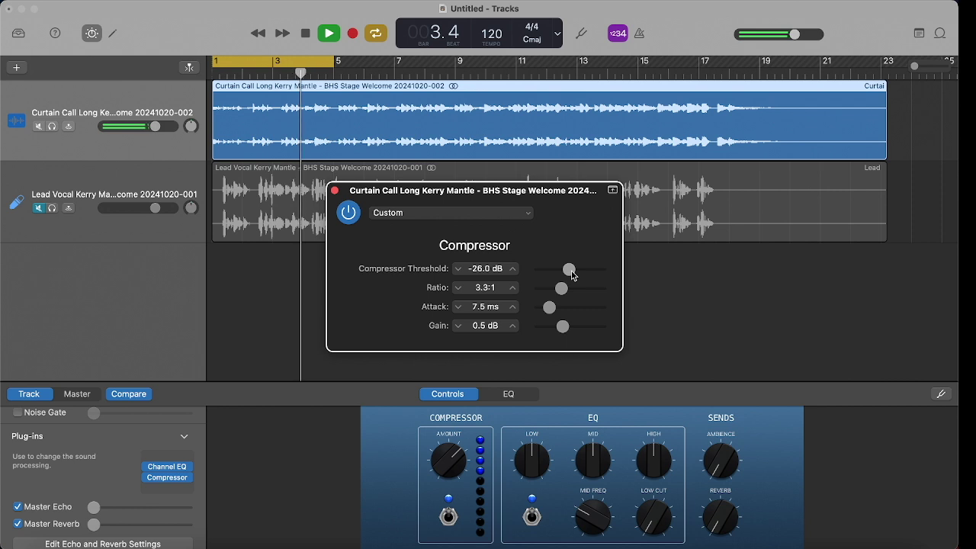
drag(573, 274, 575, 278)
click(334, 191)
key(space)
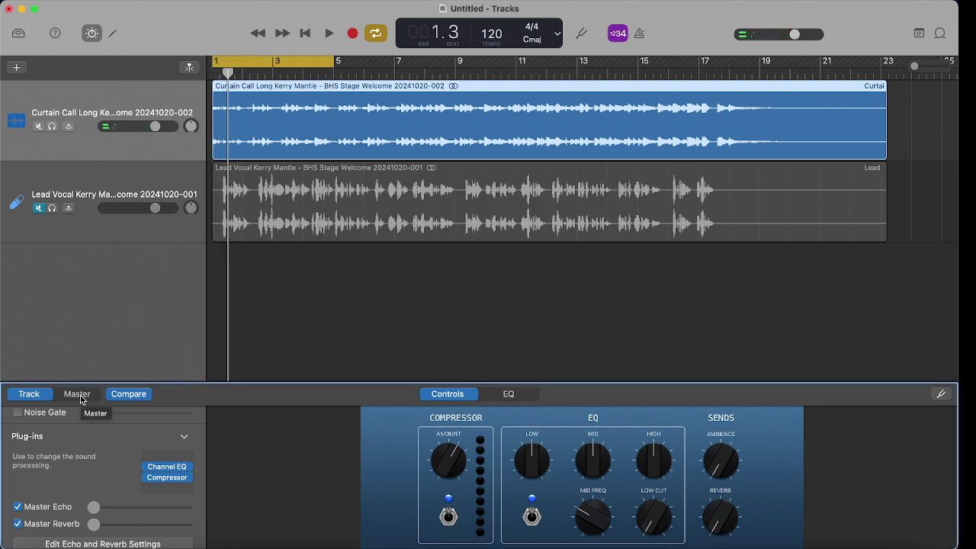
Unmute the Lead Vocal, lower its volume slightly against the music, and turn off the cycle area to audition the mix
click(39, 208)
key(space)
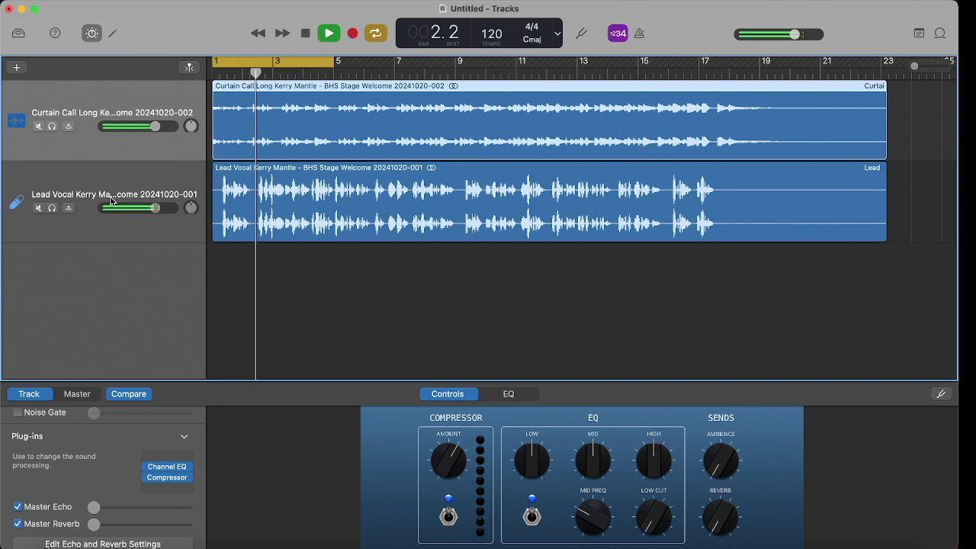
click(155, 209)
drag(153, 209, 150, 208)
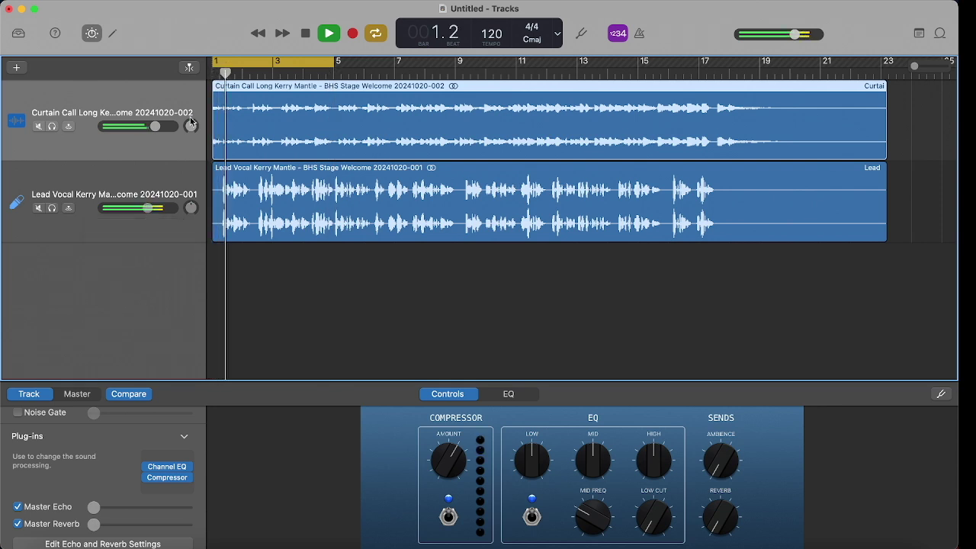
click(280, 64)
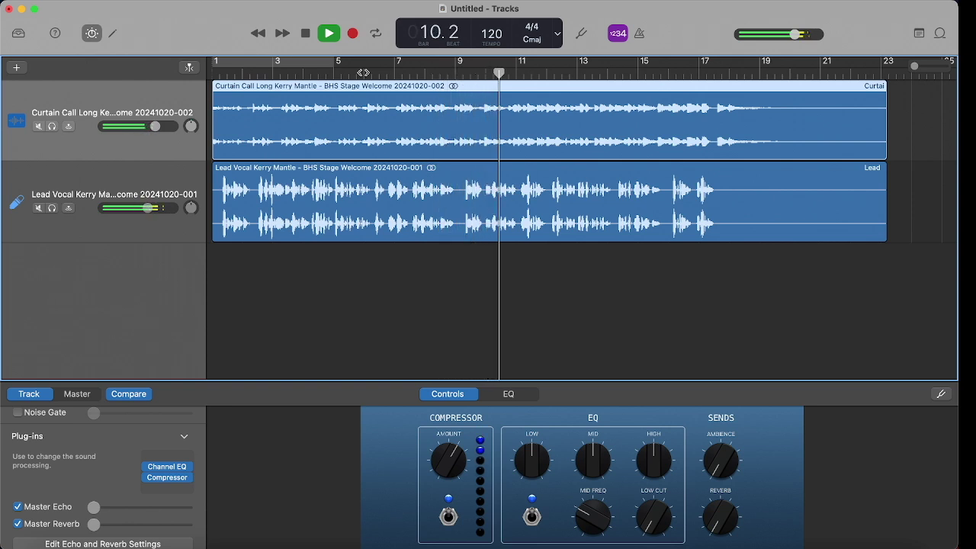
key(space)
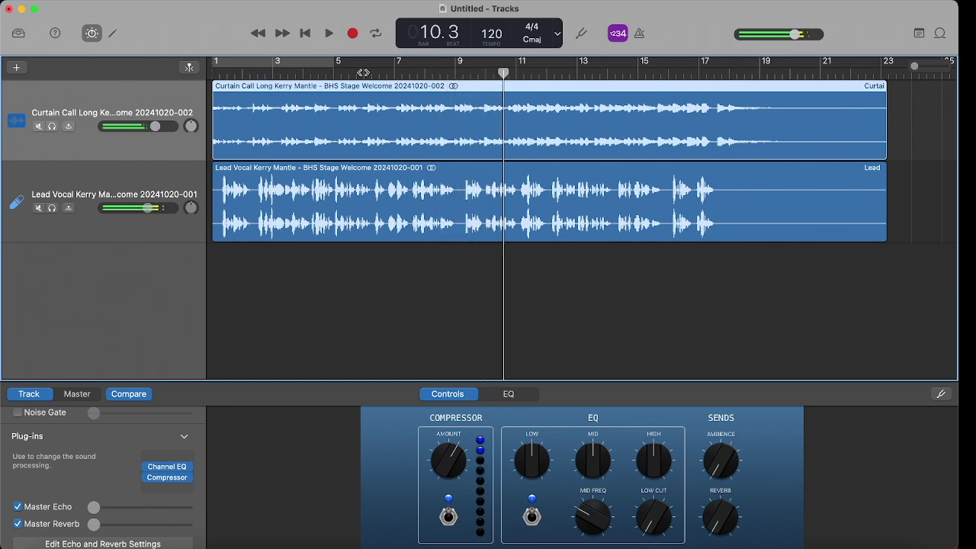
Enable a low cut at about 40 Hz in the Master track's Channel EQ during playback, and close the EQ
click(80, 394)
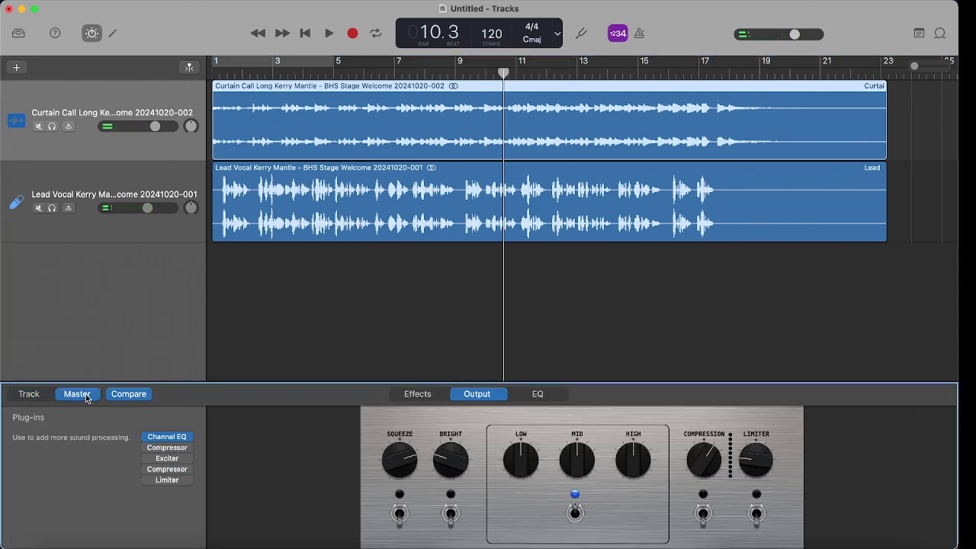
click(170, 437)
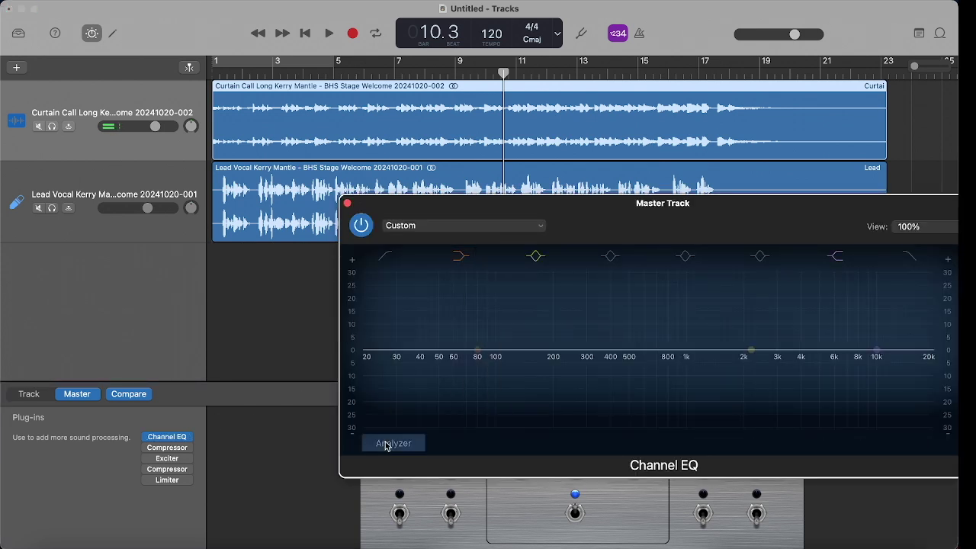
key(space)
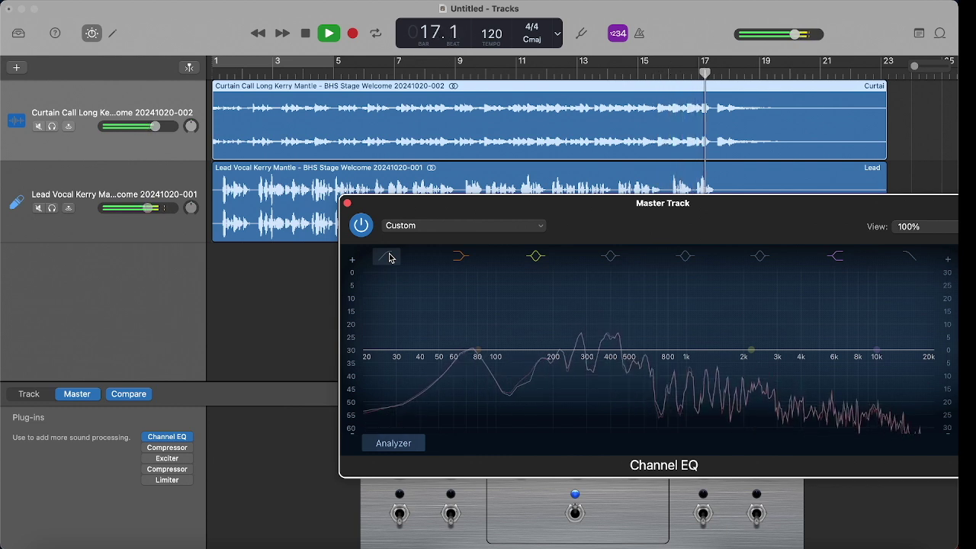
drag(396, 363, 420, 362)
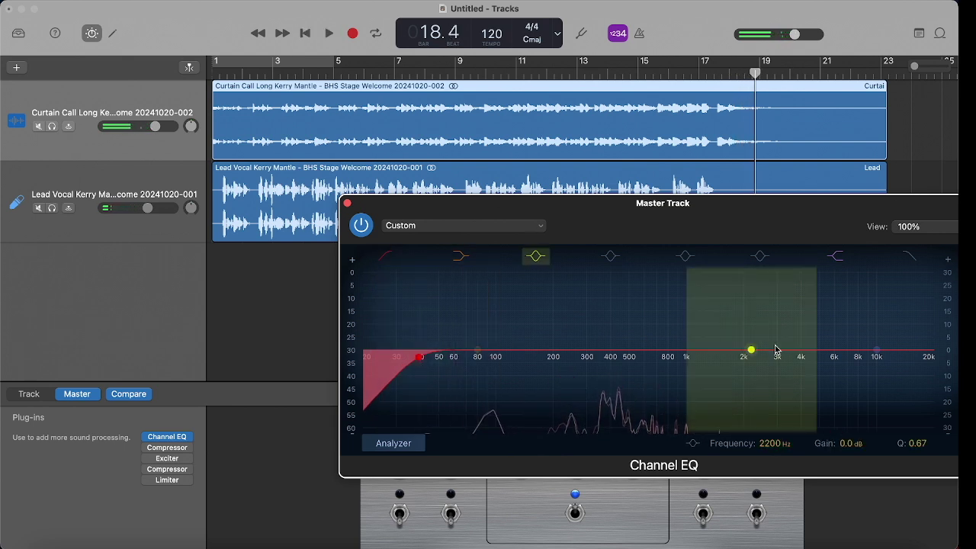
click(347, 205)
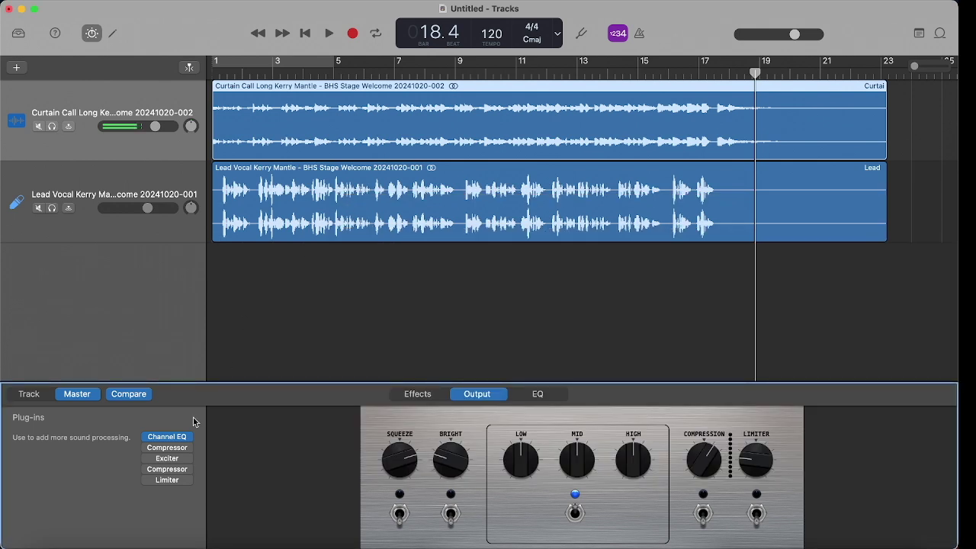
Open the Master track's first Compressor and loop playback over bars 6 to 10
click(170, 454)
key(space)
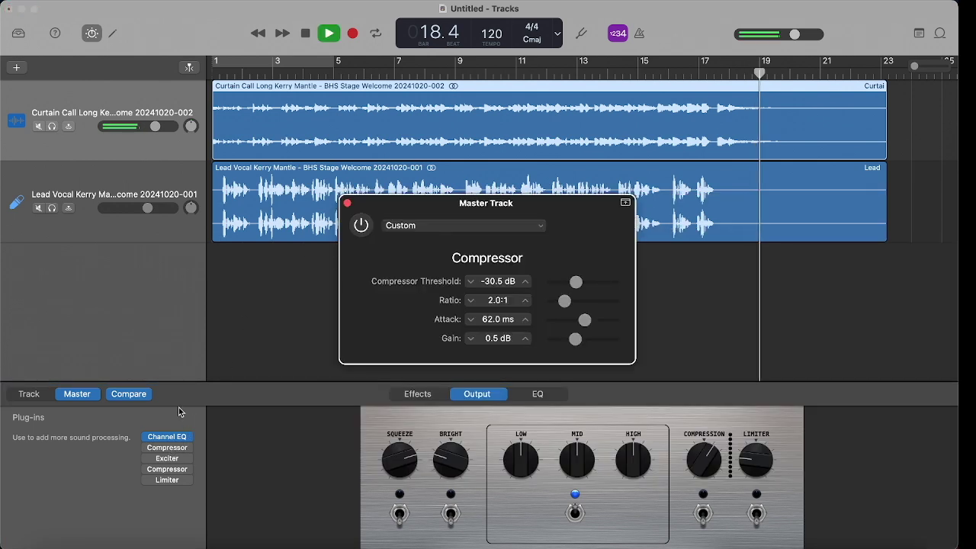
drag(372, 61, 438, 73)
click(439, 72)
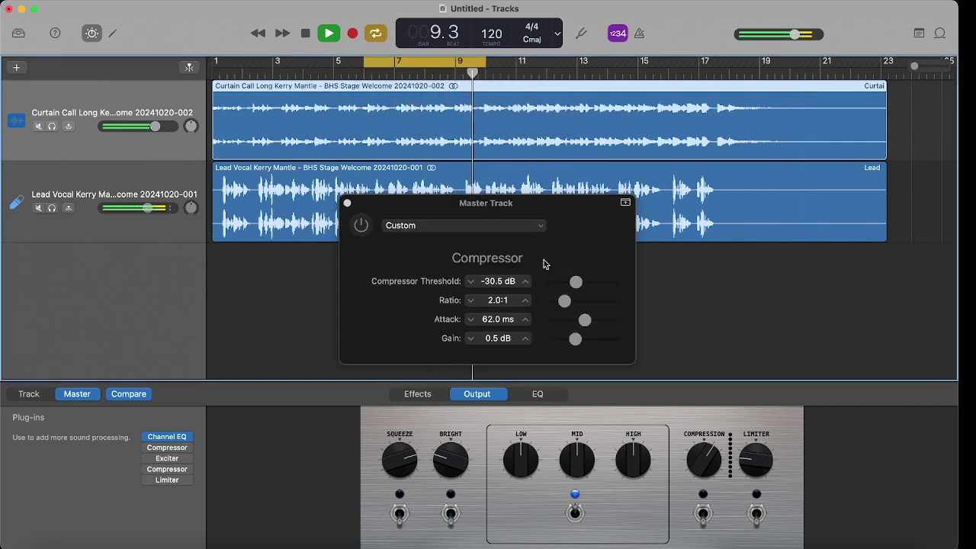
Turn on the Master track's first Compressor with an 11 ms attack, a -20.5 dB threshold and 3.0 dB of gain
click(364, 235)
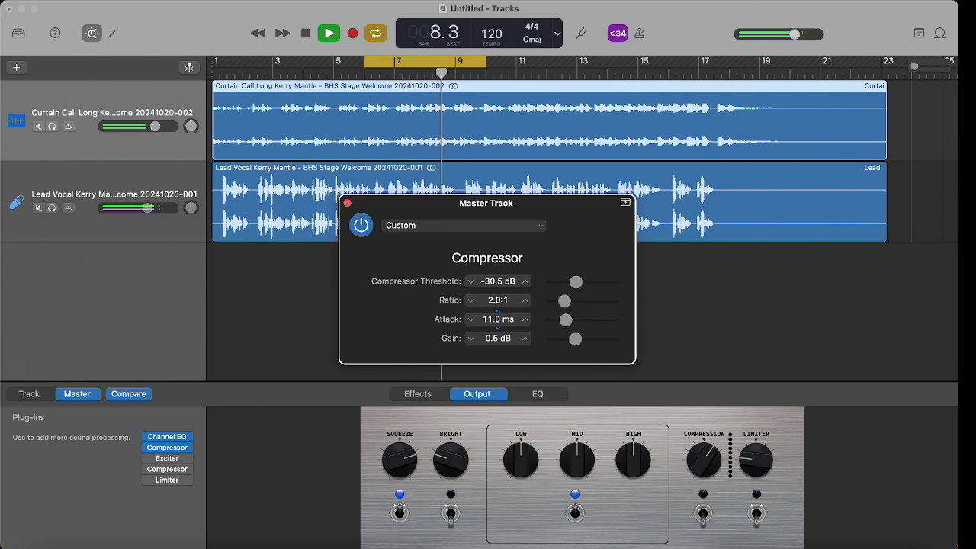
drag(601, 286, 550, 298)
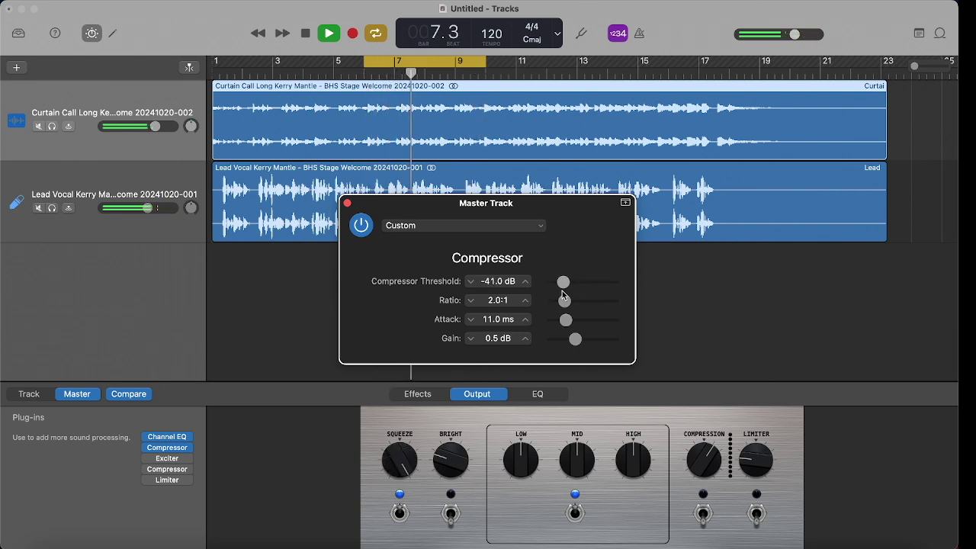
drag(565, 294, 599, 289)
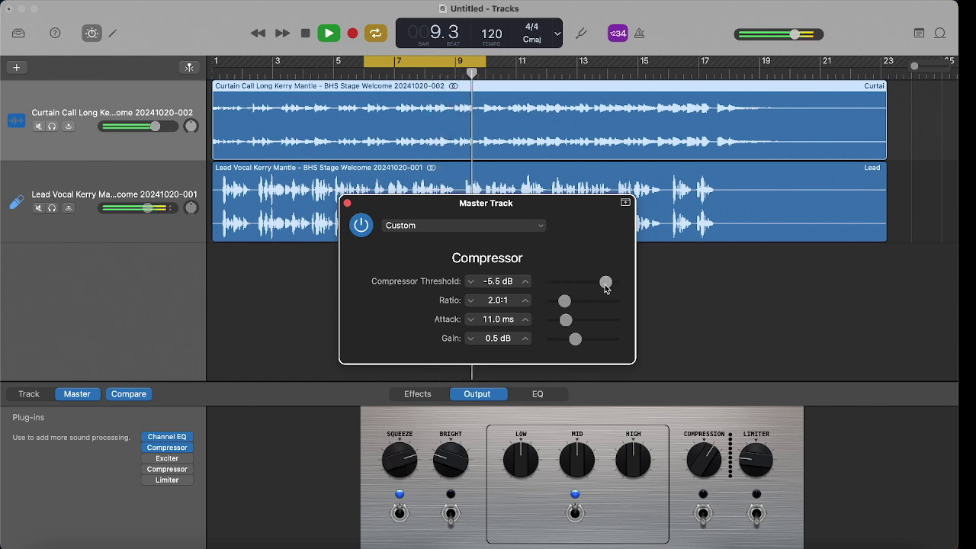
drag(590, 285, 588, 287)
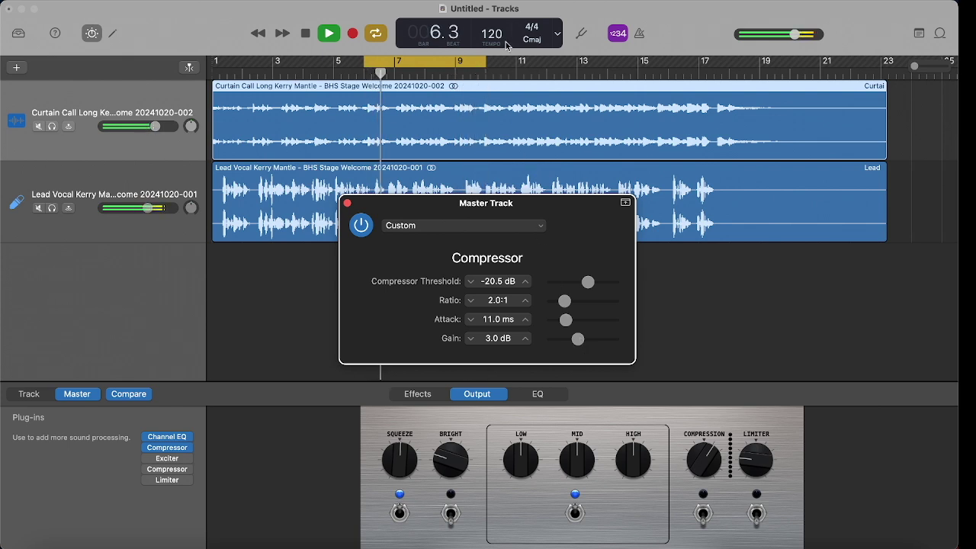
Move the cycle area to bars 15 to 18 and audition the end of the mix through the Compressor
drag(511, 68, 705, 68)
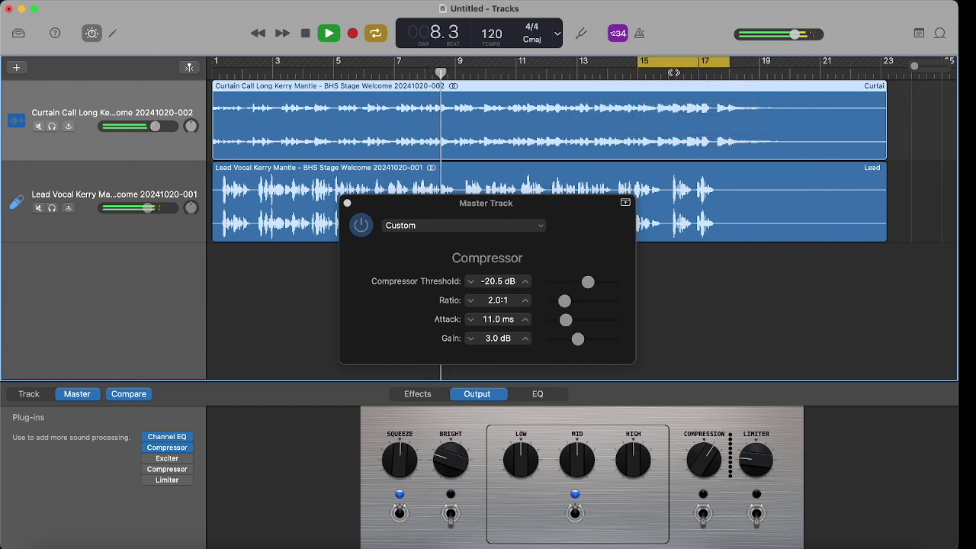
click(674, 71)
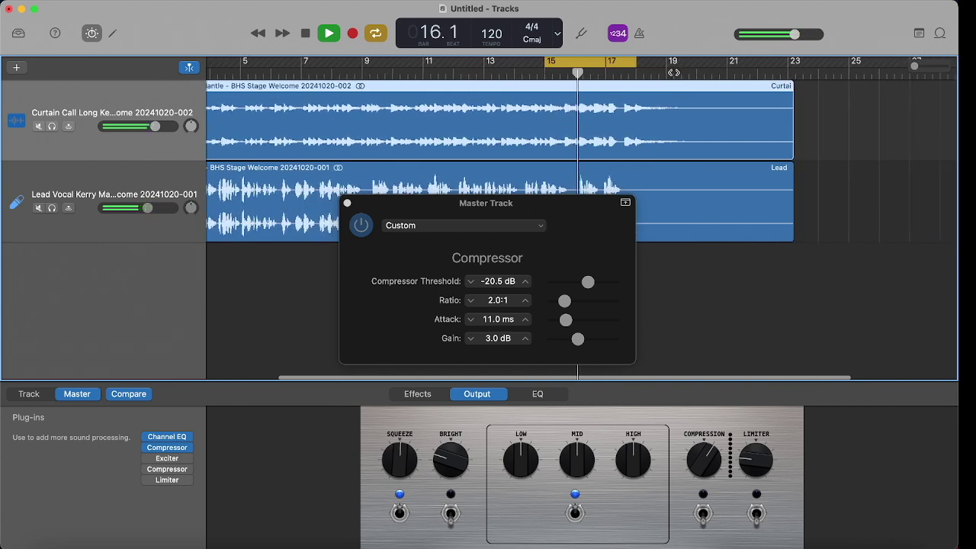
key(space)
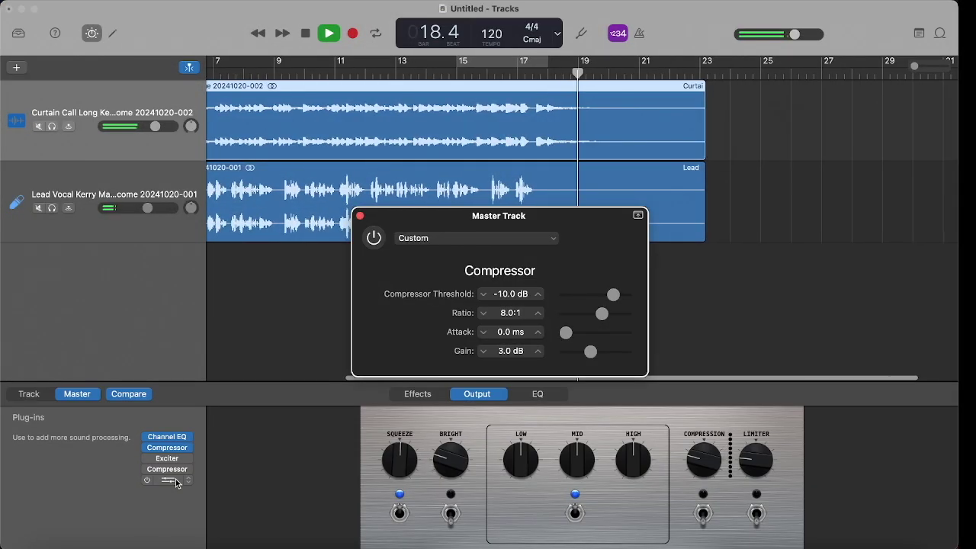
Turn on the Master track's Limiter and set its gain to -0.4 dB while looping bars 11 to 14
click(174, 481)
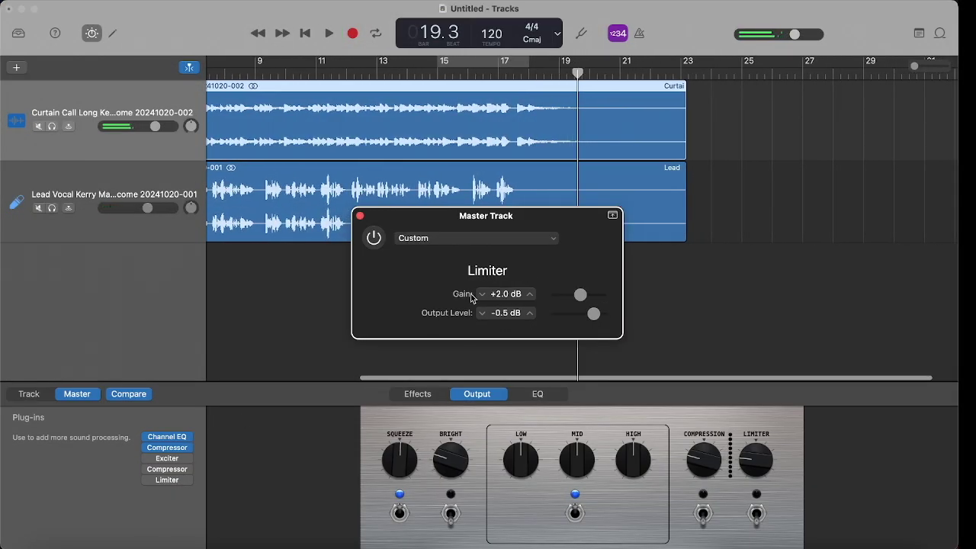
click(325, 72)
scroll(501, 253, left, 5)
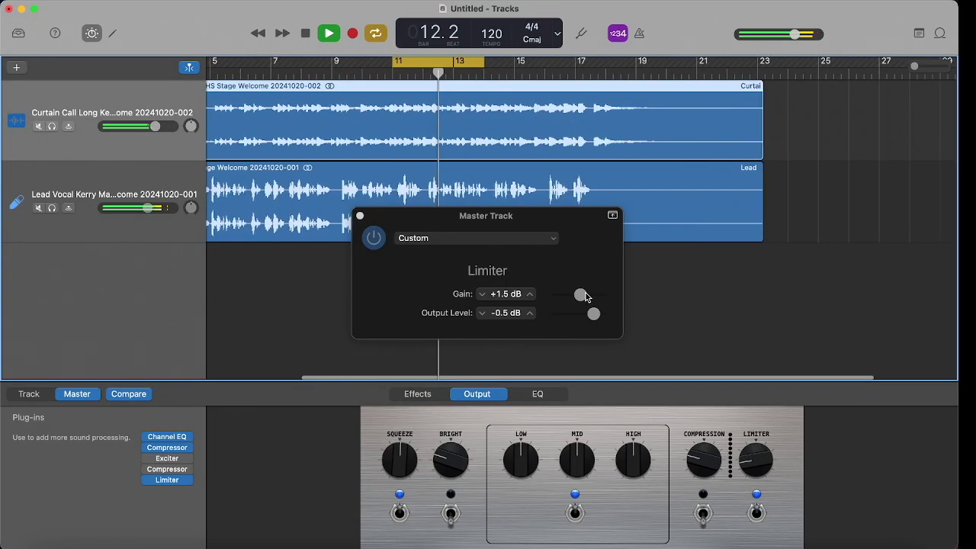
mouse_move(583, 295)
mouse_down()
mouse_move(599, 301)
mouse_move(556, 306)
mouse_move(584, 307)
mouse_up()
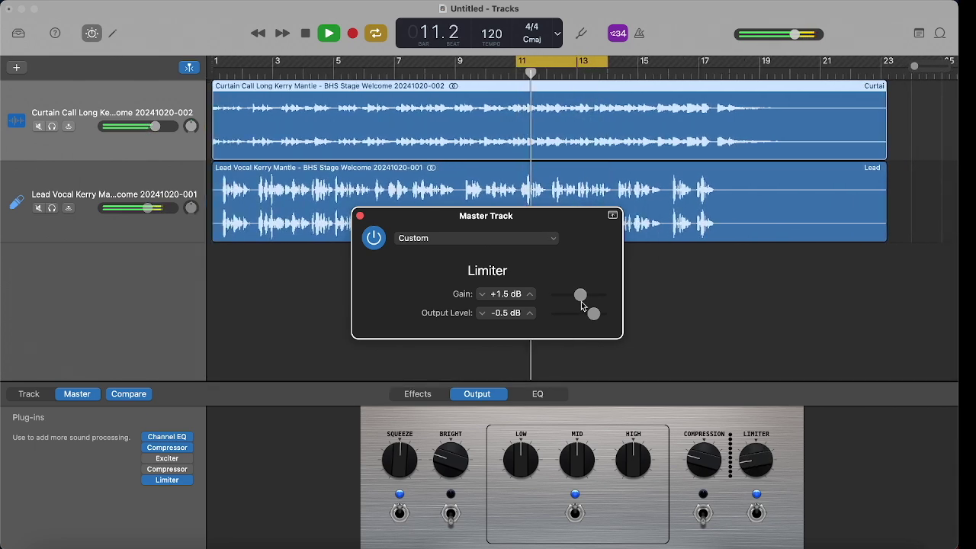
click(569, 63)
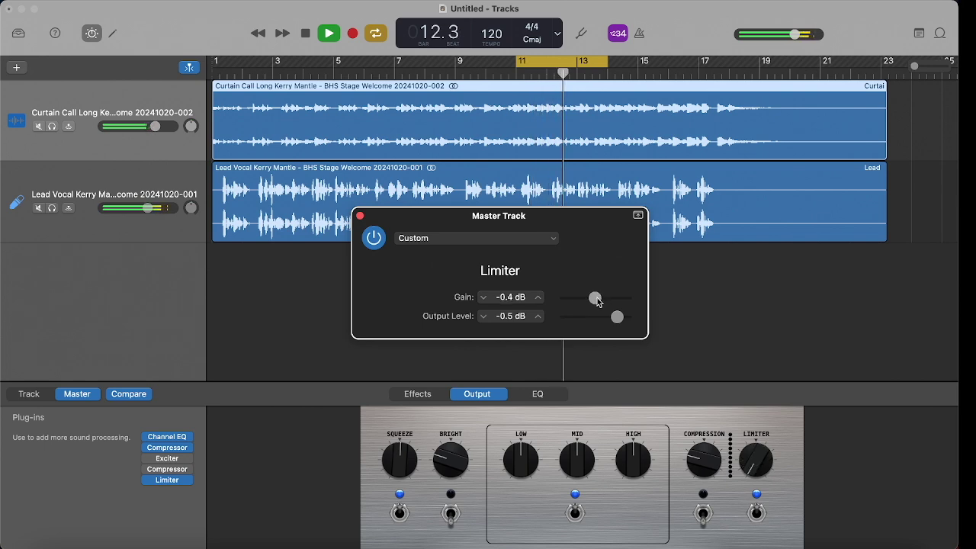
Review the Master track's first Compressor settings during playback, and close the plug-in
mouse_move(169, 452)
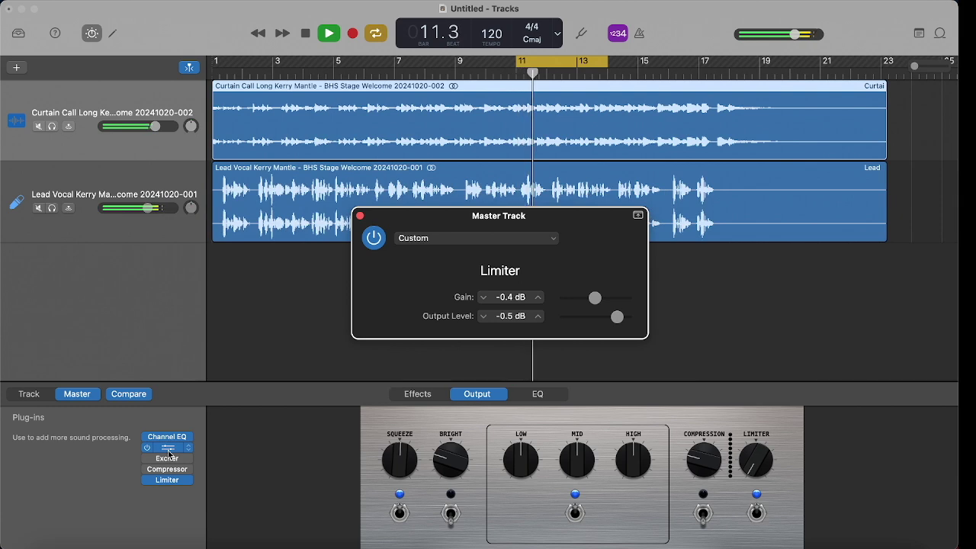
click(169, 452)
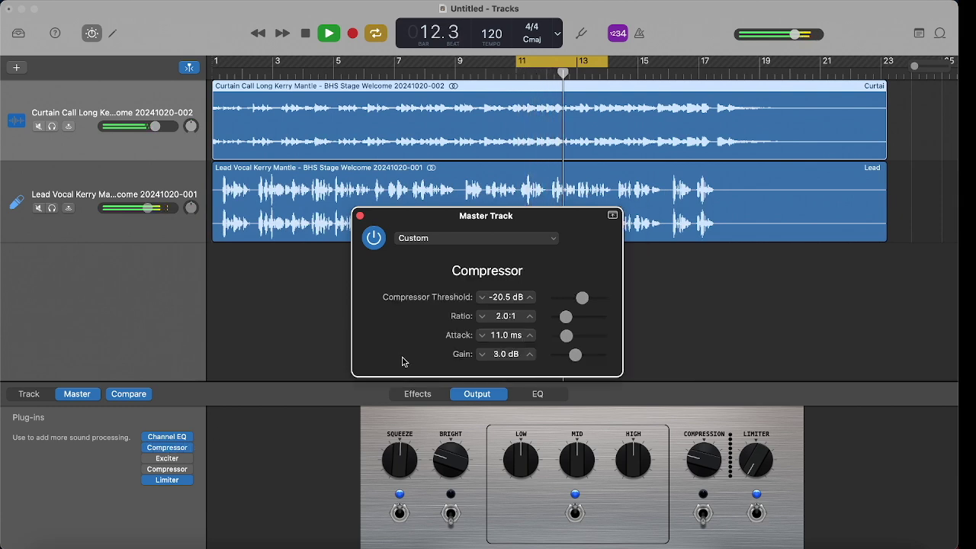
click(360, 215)
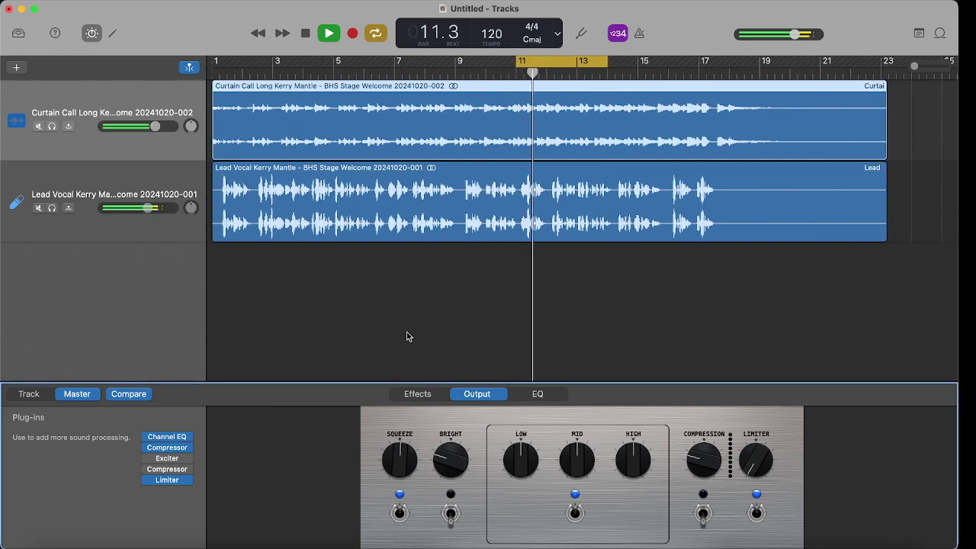
Stop playback, turn off the cycle area and play the full mix from the beginning
key(space)
key(c)
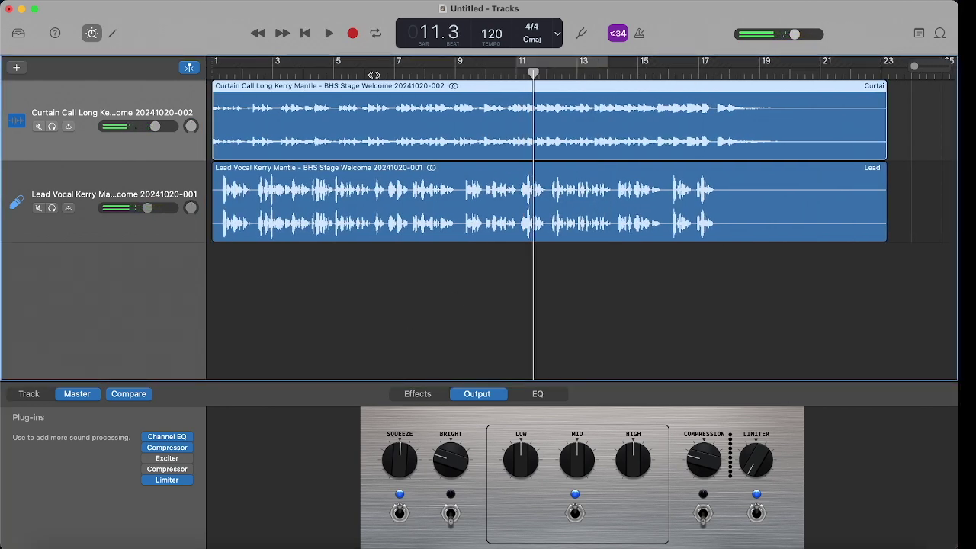
key(Return)
key(space)
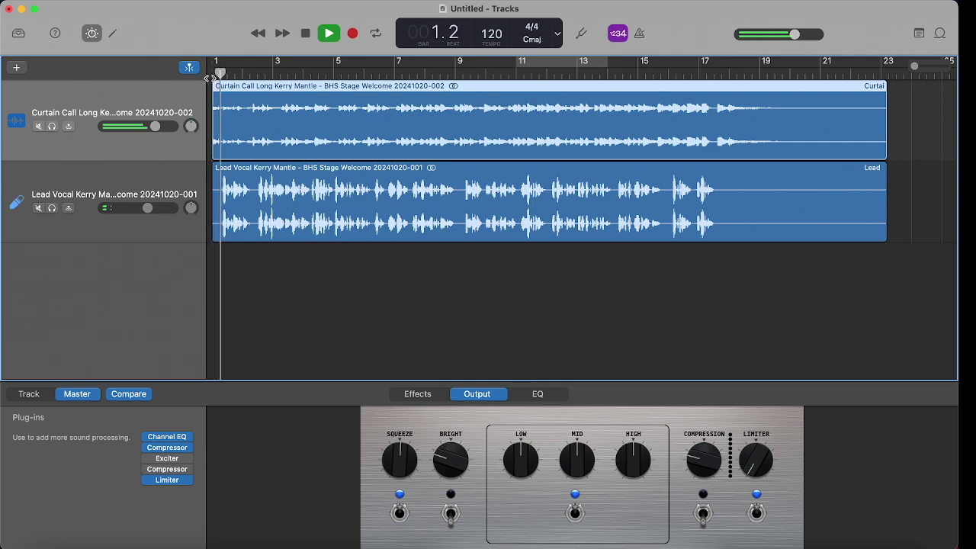